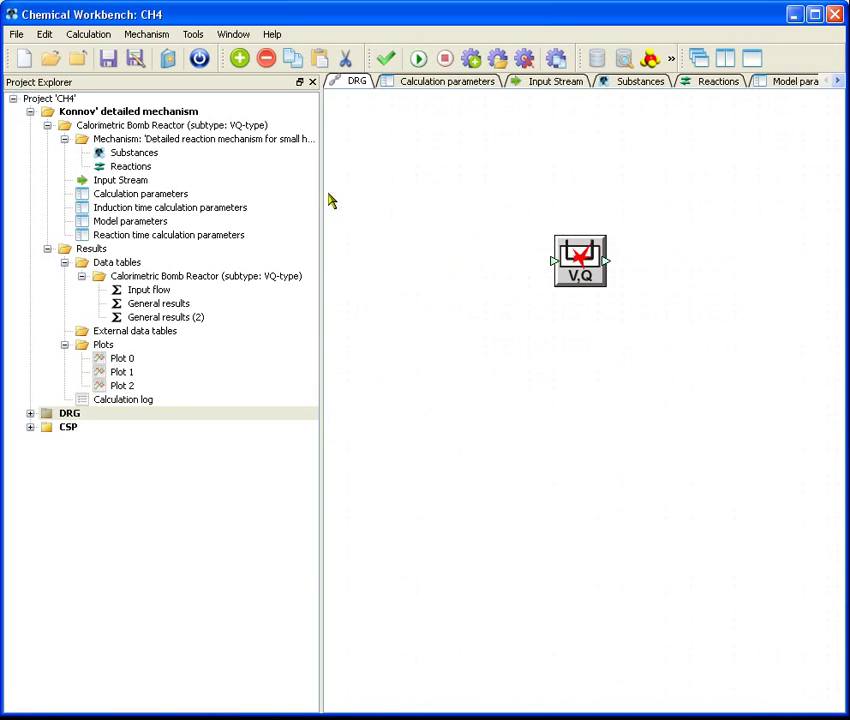
Step: Open the detailed reactor's Input Stream: 1 mole/s, fractions O2 2, CH4 1, N2 8
mouse_move(315, 147)
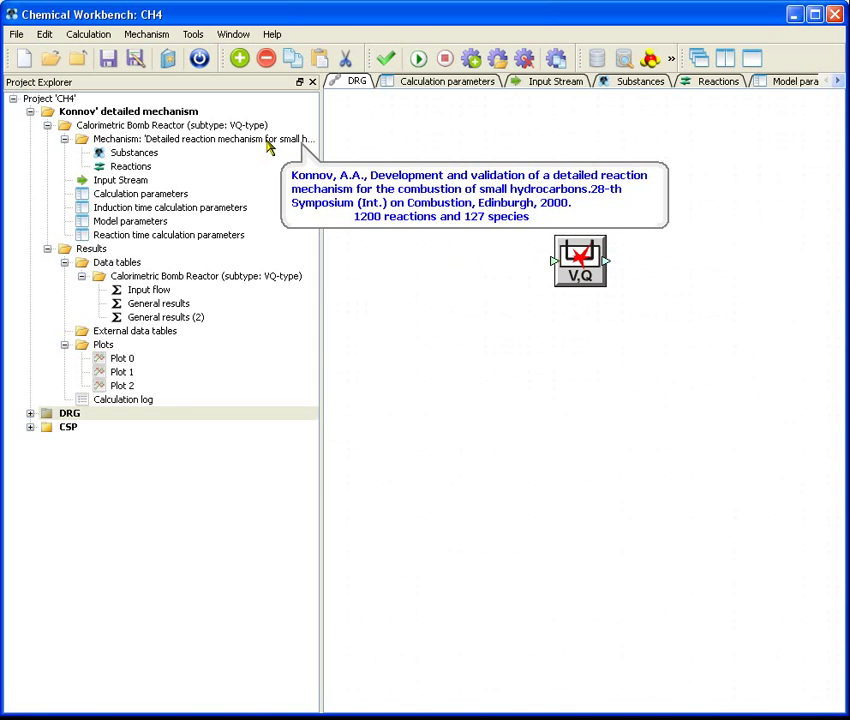
click(130, 180)
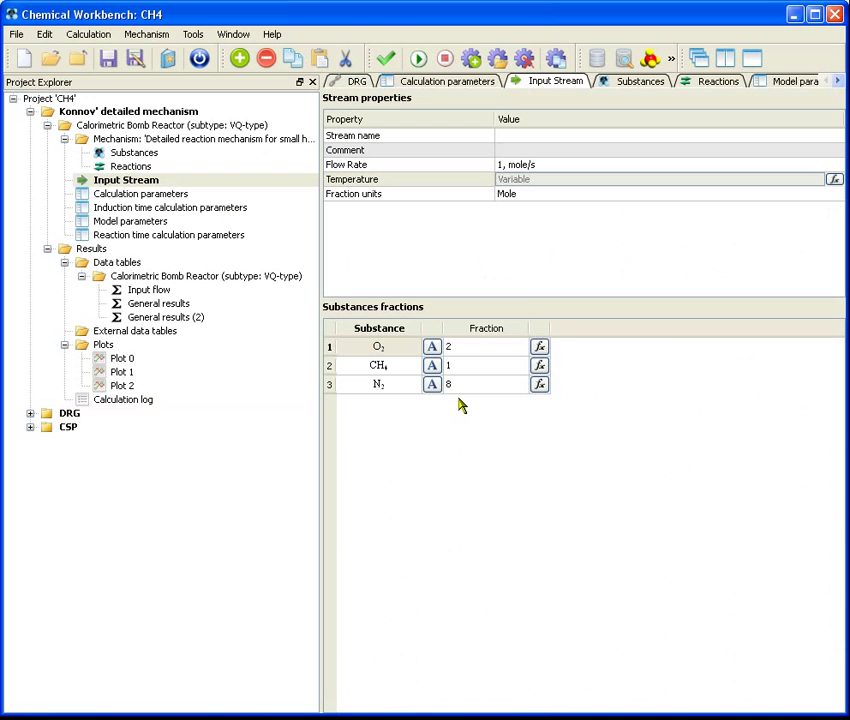
Step: Sweep inlet temperature 1000–2000 K in 200 K steps, then review induction-time and model parameters
click(833, 179)
click(640, 370)
text(1000)
click(625, 409)
text(2000)
click(625, 432)
click(627, 459)
click(625, 454)
text(200)
click(643, 478)
click(130, 207)
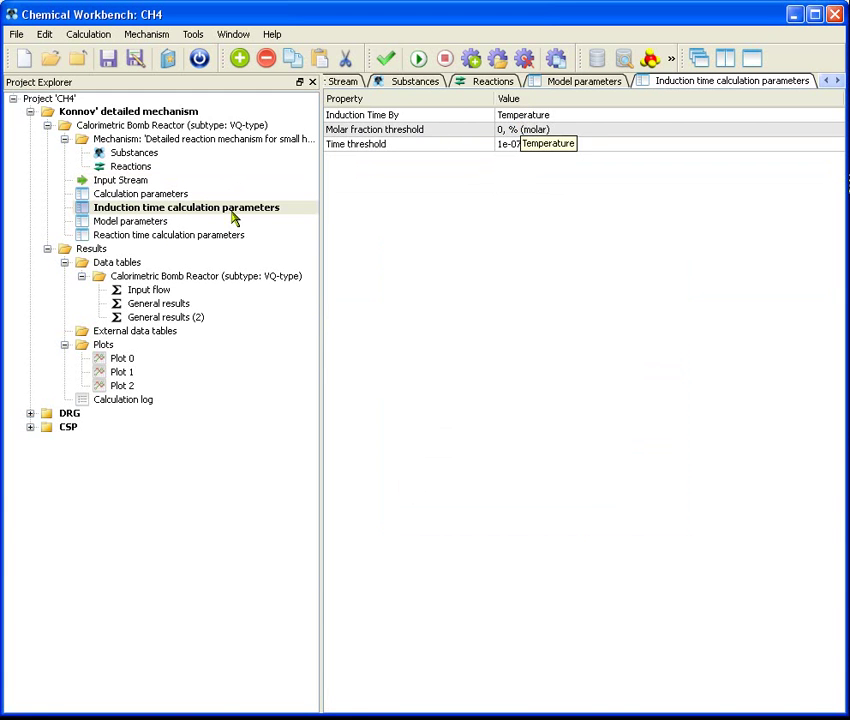
click(160, 222)
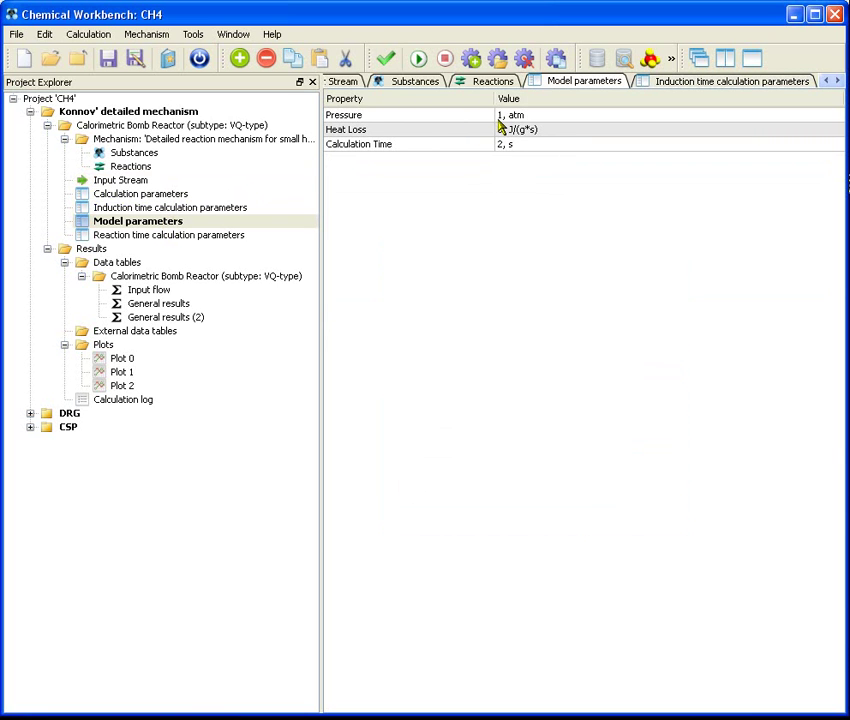
Step: Run the detailed calculation and open Plots 0–2: induction time, species concentrations, temperature histories
click(419, 60)
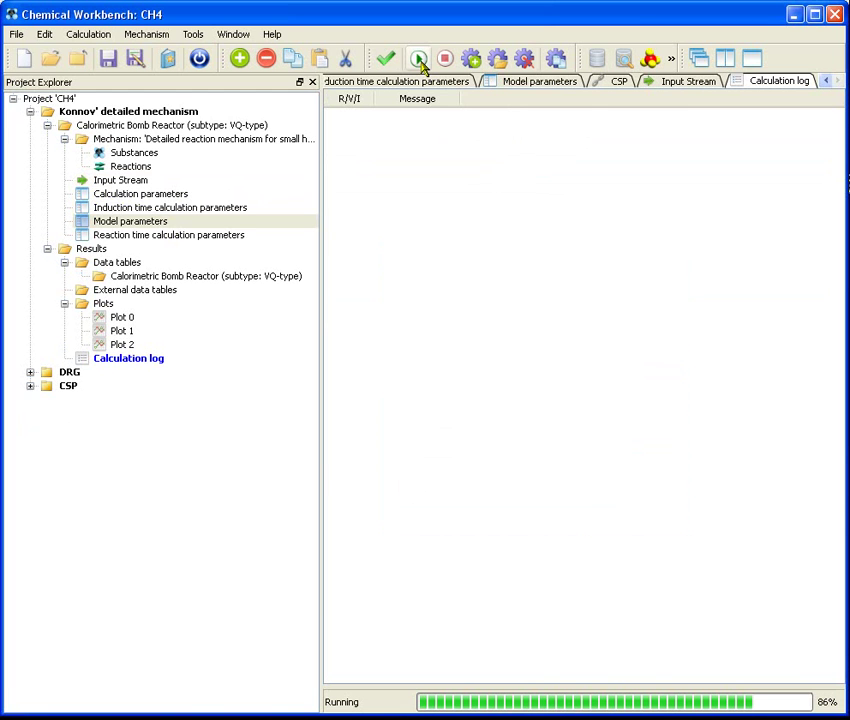
double_click(124, 360)
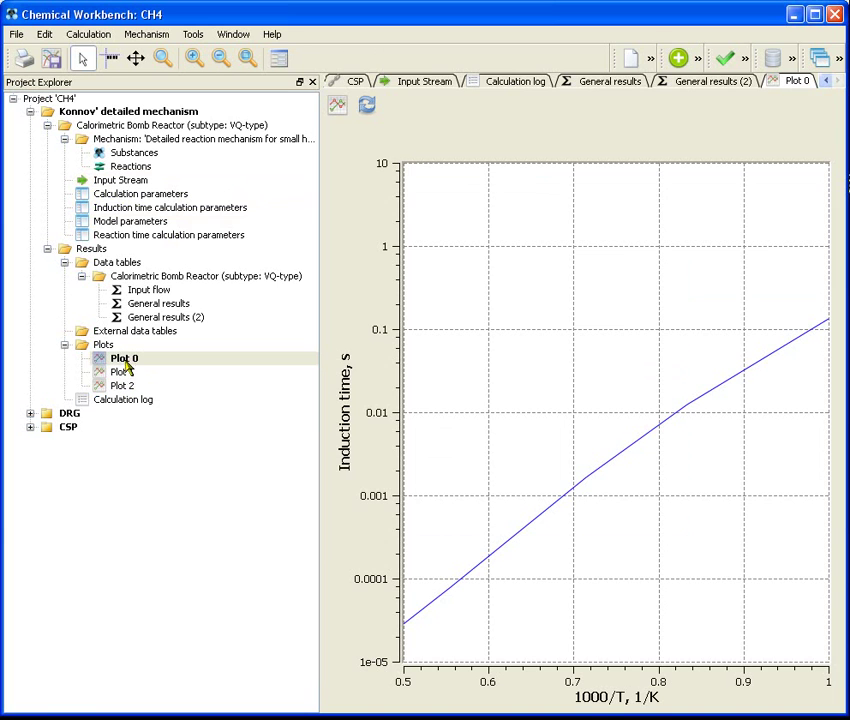
double_click(126, 373)
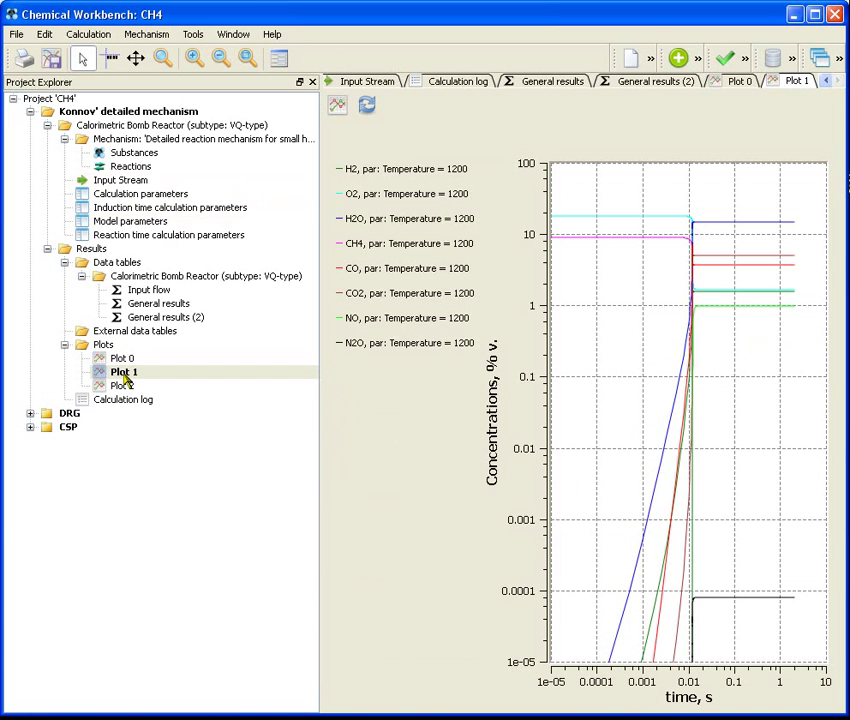
double_click(120, 388)
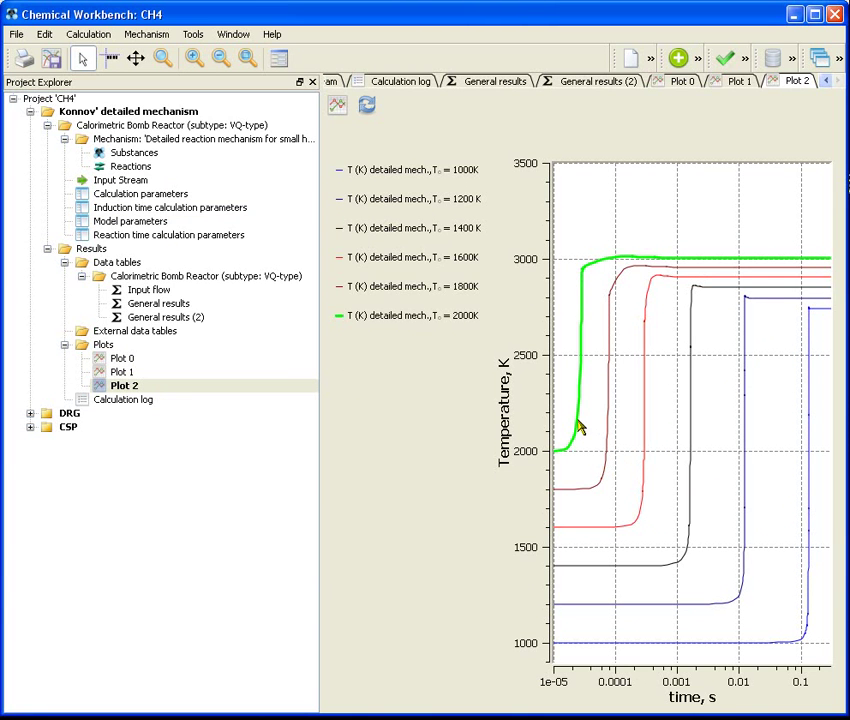
Step: Close all open document windows from the Window menu
click(231, 34)
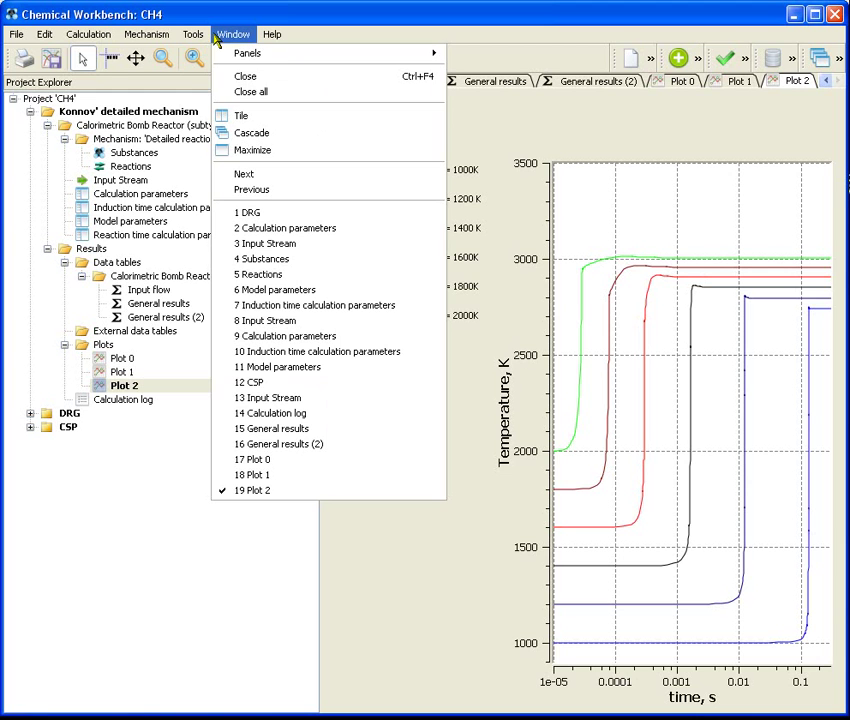
click(242, 94)
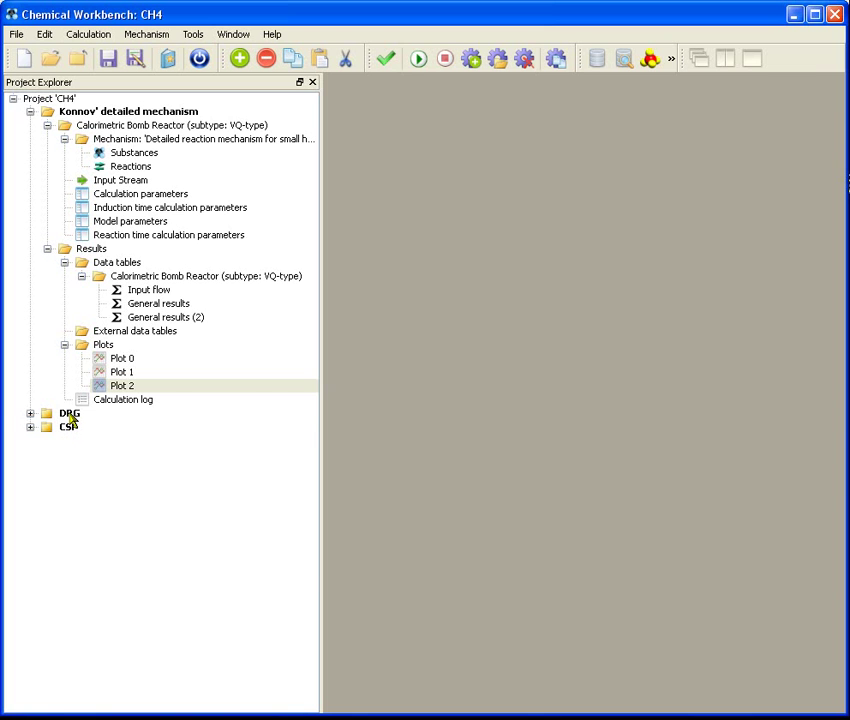
Step: Open the DRG flowsheet, inspect its 1200 K inlet and model parameters, and run it
double_click(69, 414)
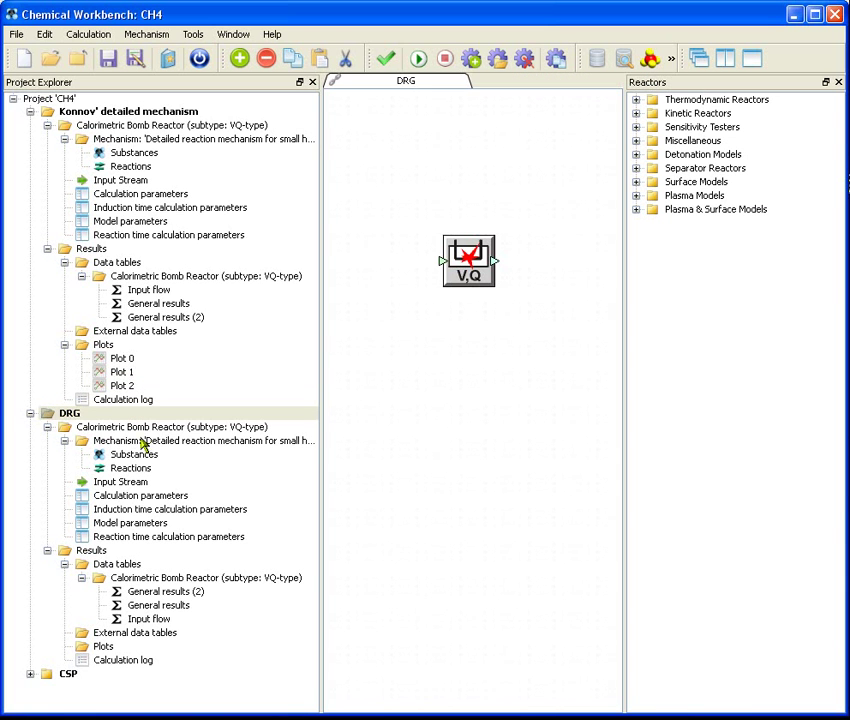
double_click(124, 482)
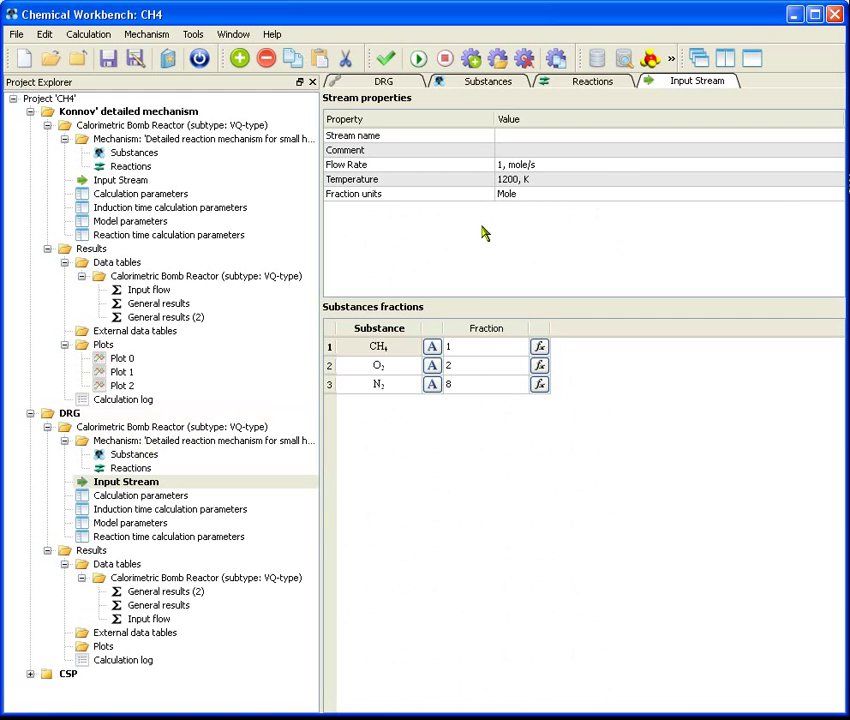
click(147, 524)
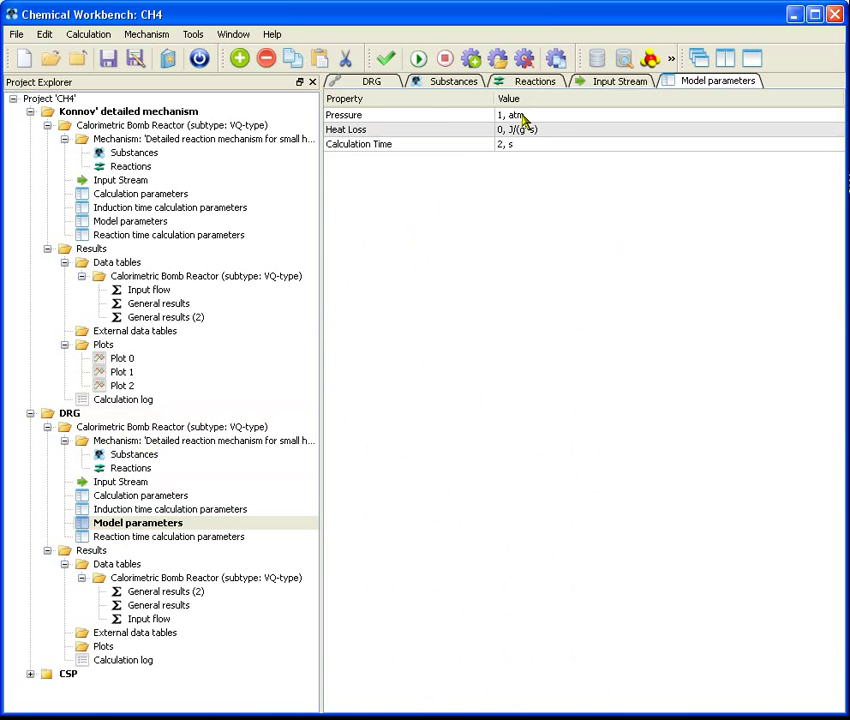
click(418, 58)
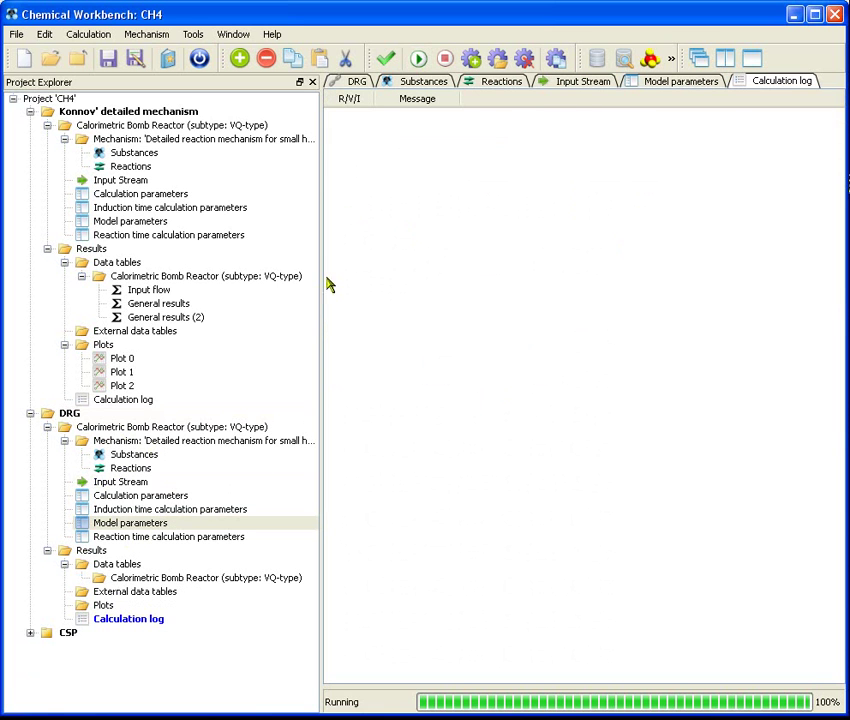
Step: Open the Mechanism Reduction module with the DRG model and start editing its target substances
click(152, 606)
click(146, 34)
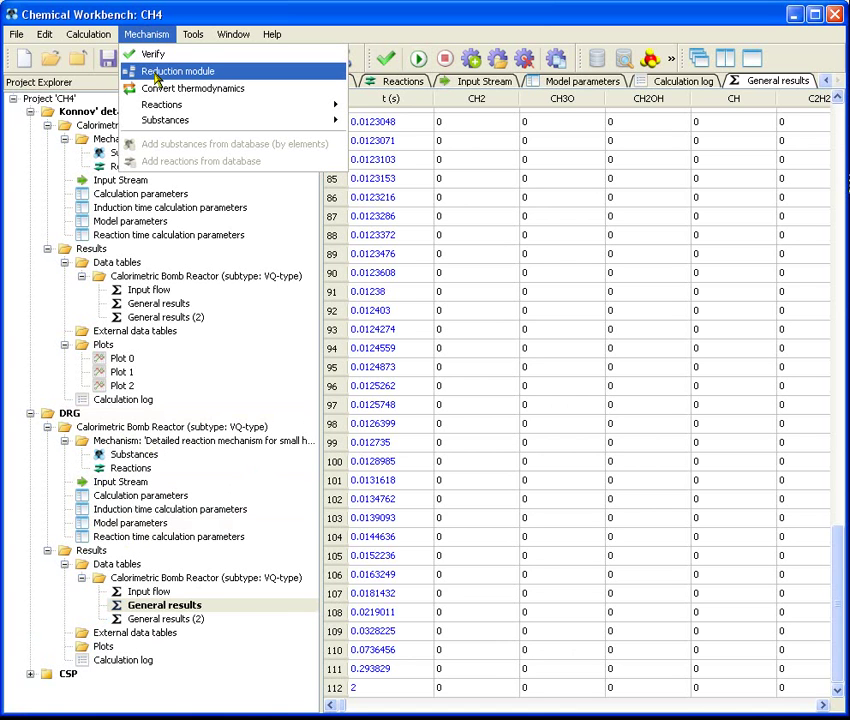
click(155, 71)
click(560, 66)
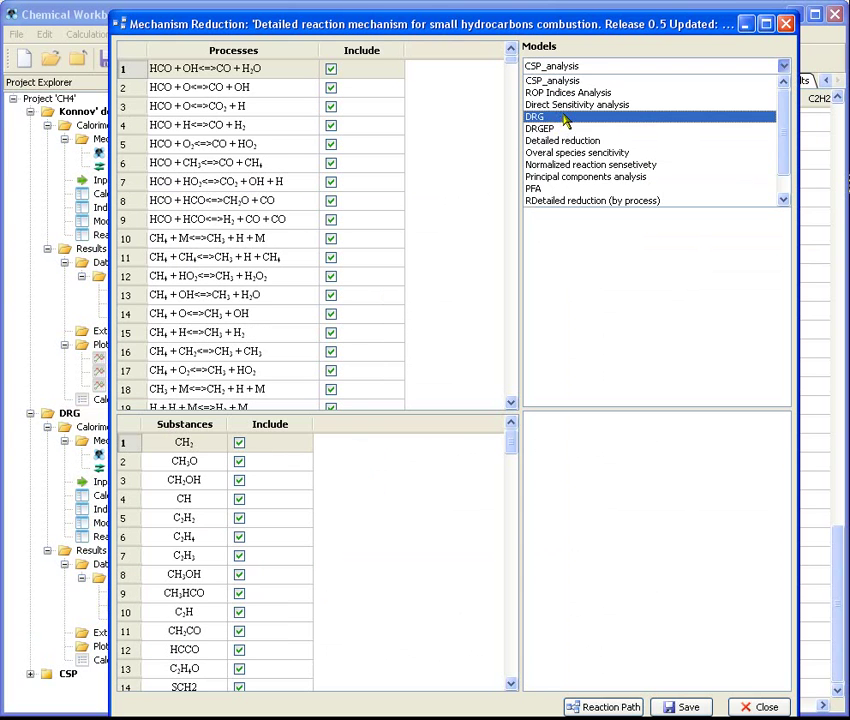
click(560, 118)
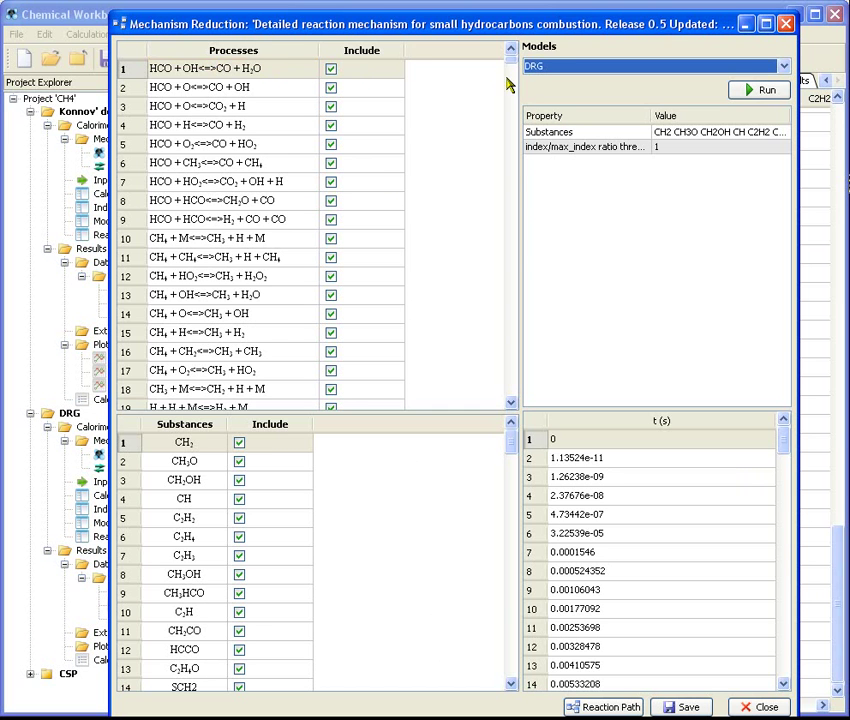
drag(509, 66, 512, 397)
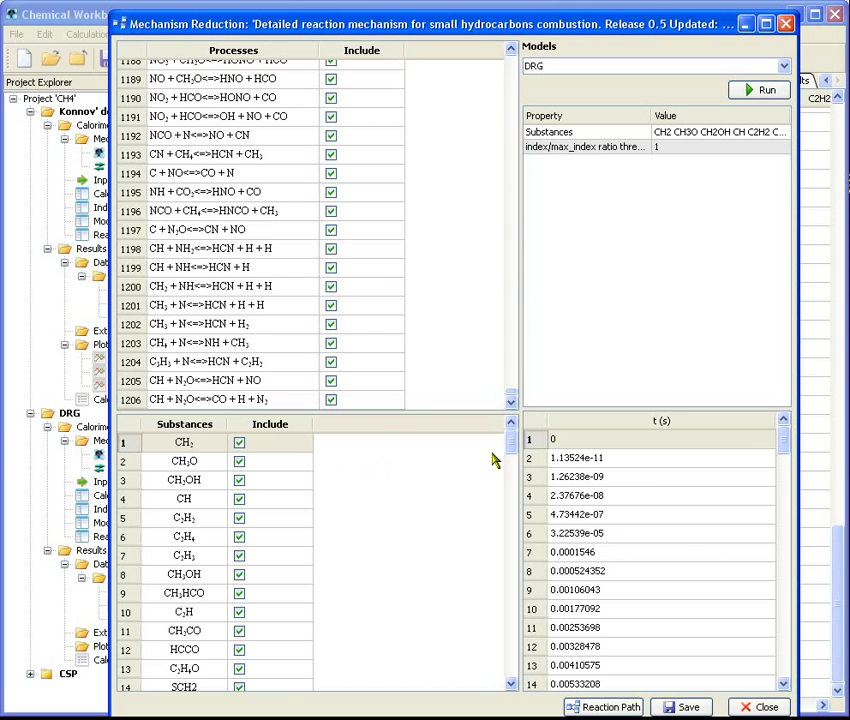
drag(510, 442, 527, 672)
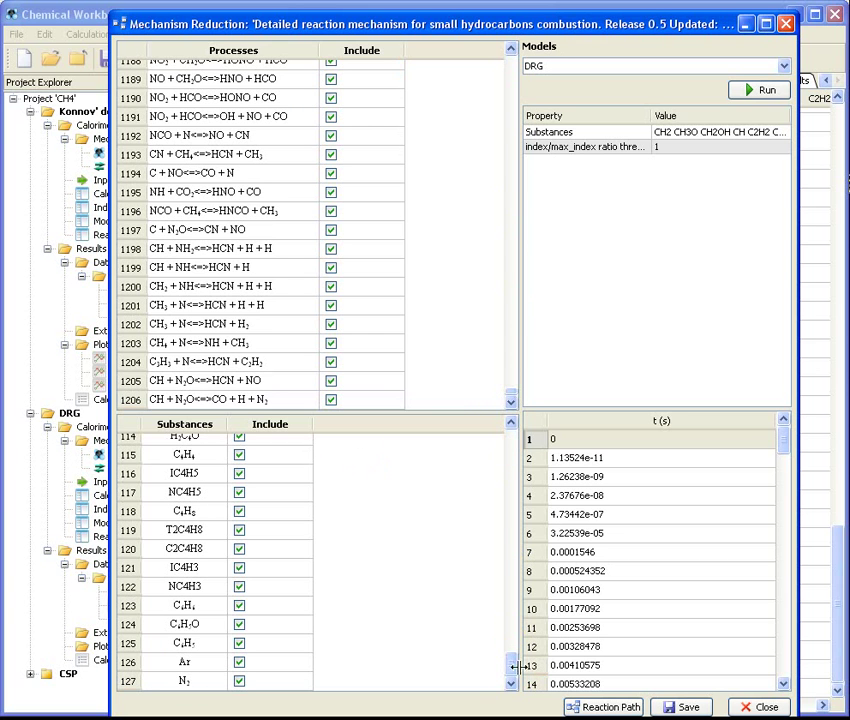
click(770, 137)
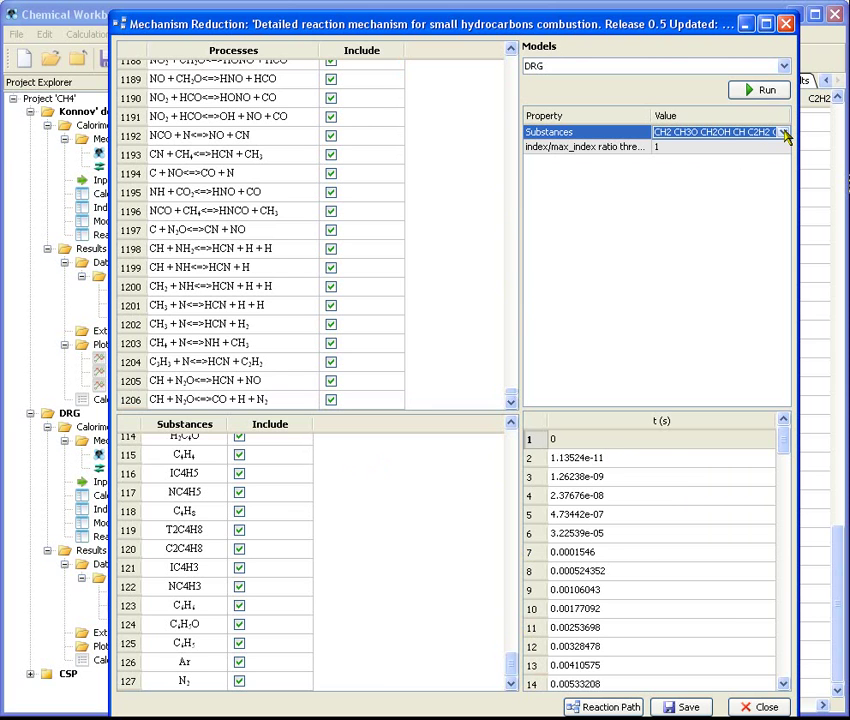
Step: Limit targets to H2, O2, H2O, CO, CO2, CH4, Ar, N2 with a 0.2 threshold
click(786, 135)
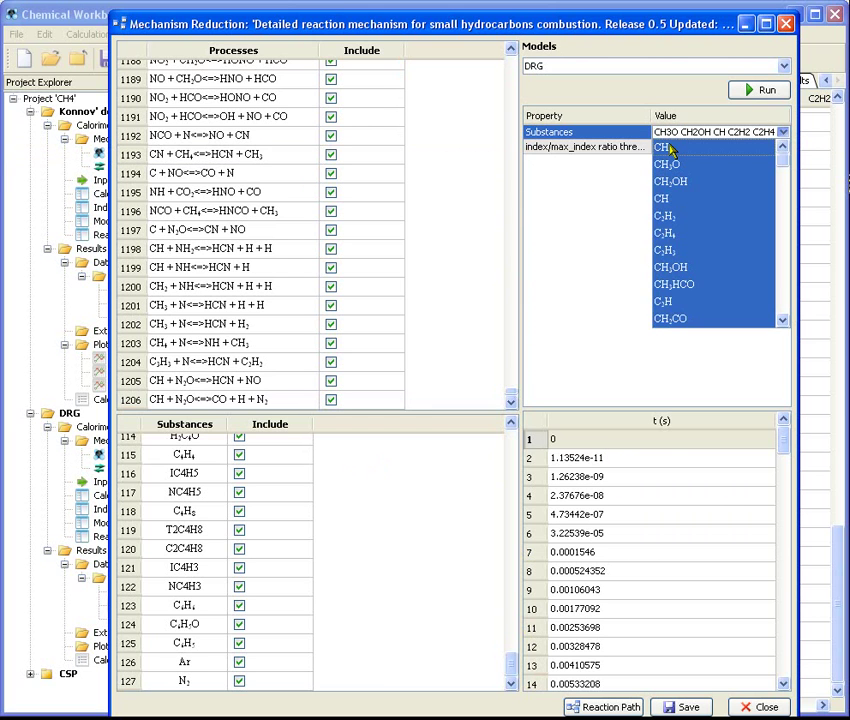
drag(672, 148, 677, 319)
click(782, 171)
scroll(683, 285, up, 2)
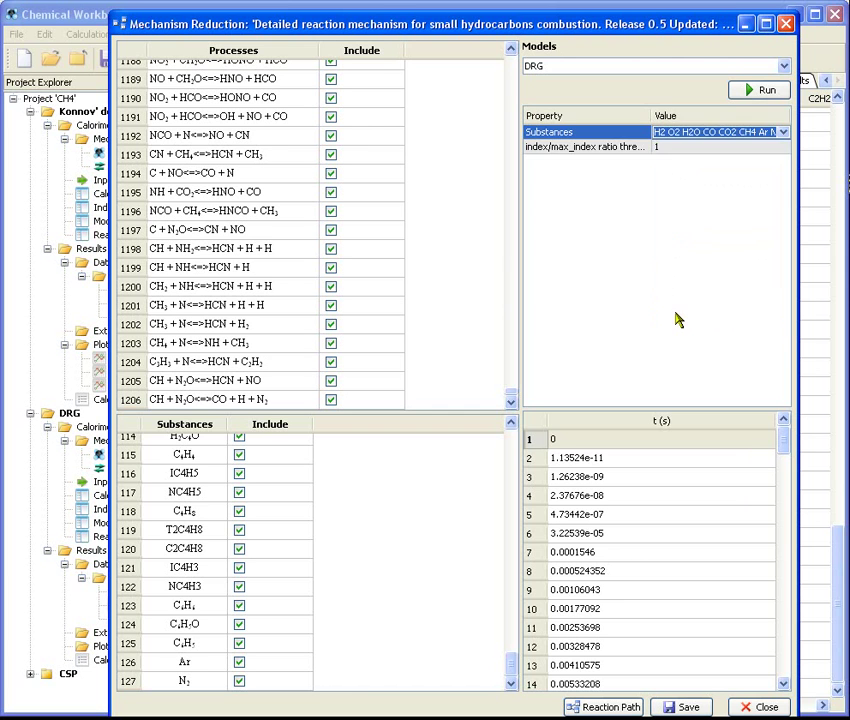
click(656, 147)
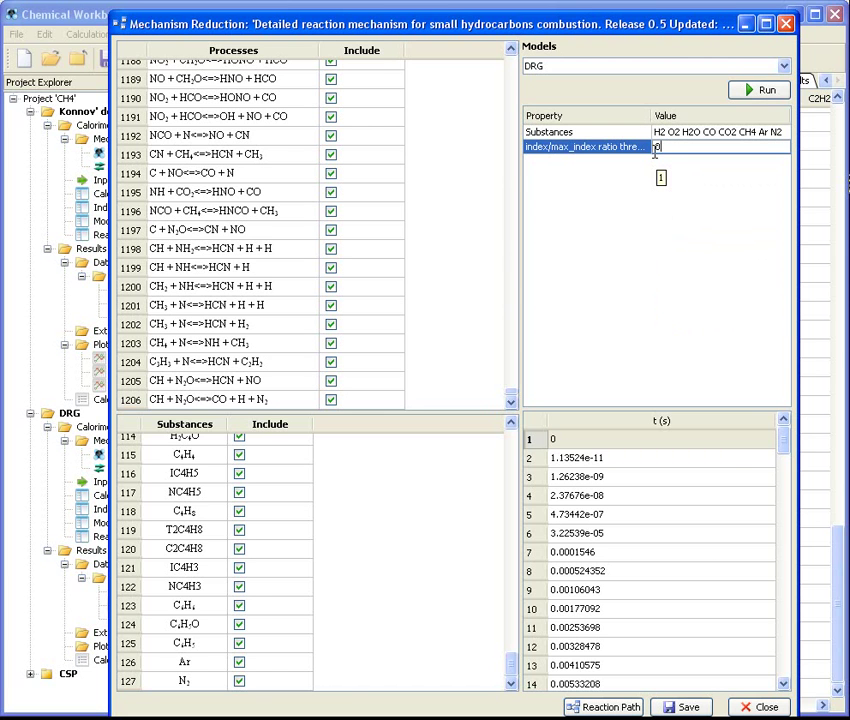
key(Return)
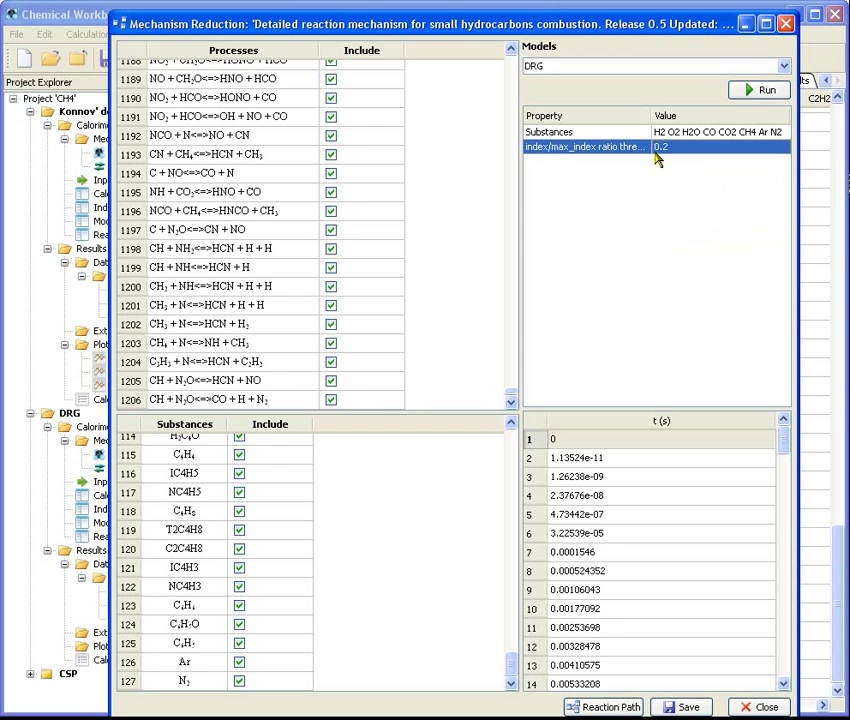
Step: Select the time points from row 3 through the final 2 s entry
click(537, 484)
drag(776, 448, 710, 687)
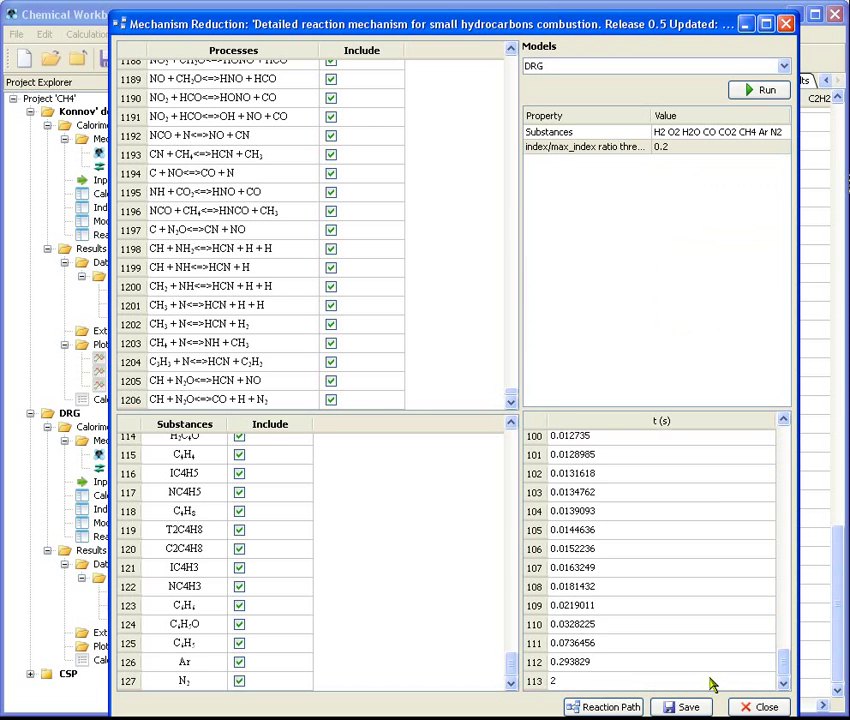
shift+click(538, 686)
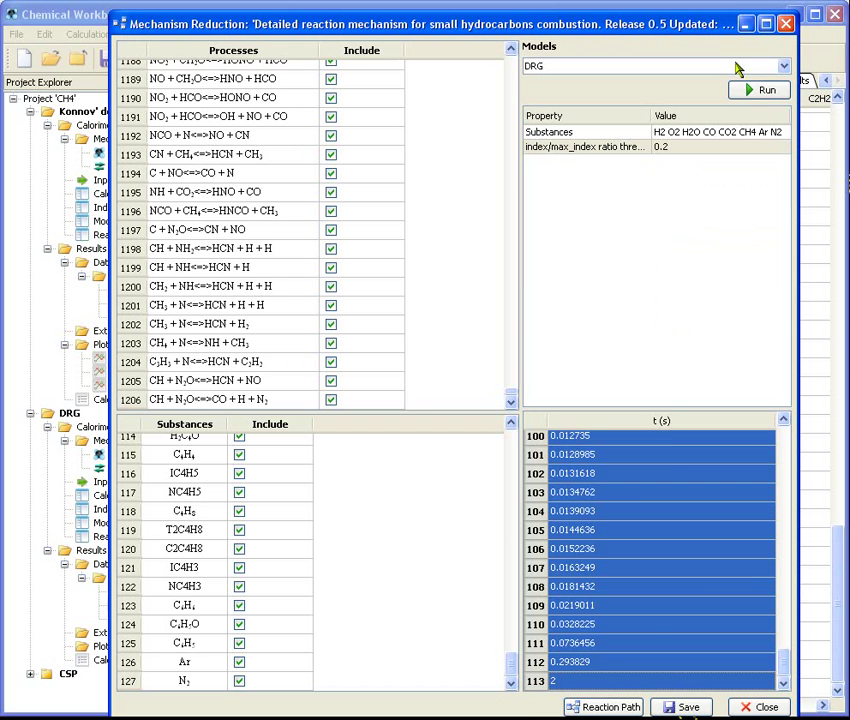
Step: Run the DRG reduction and review excluded items such as CH3HCO, C2H and reaction 1204
click(762, 90)
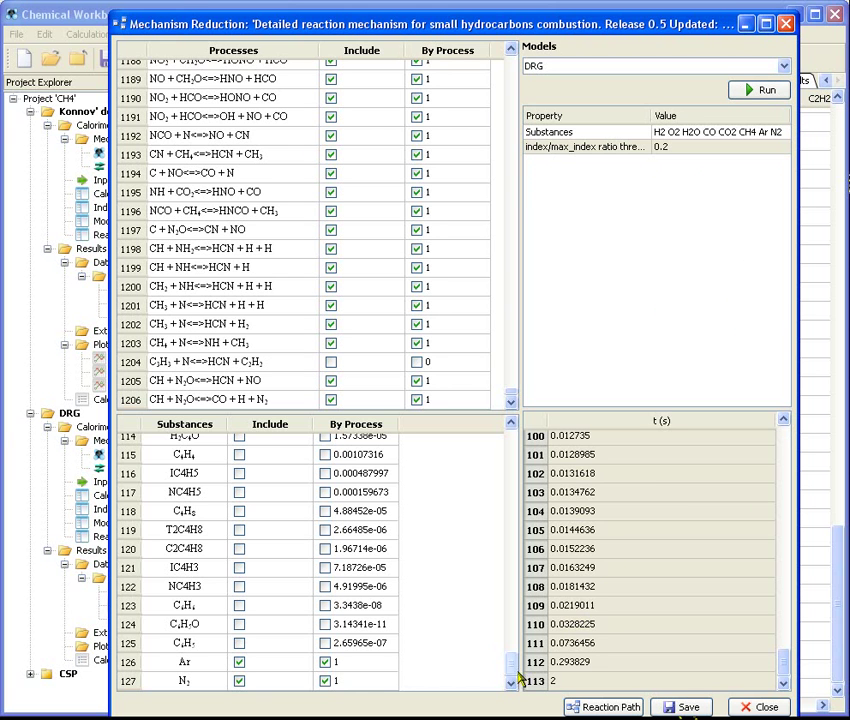
drag(510, 668, 517, 445)
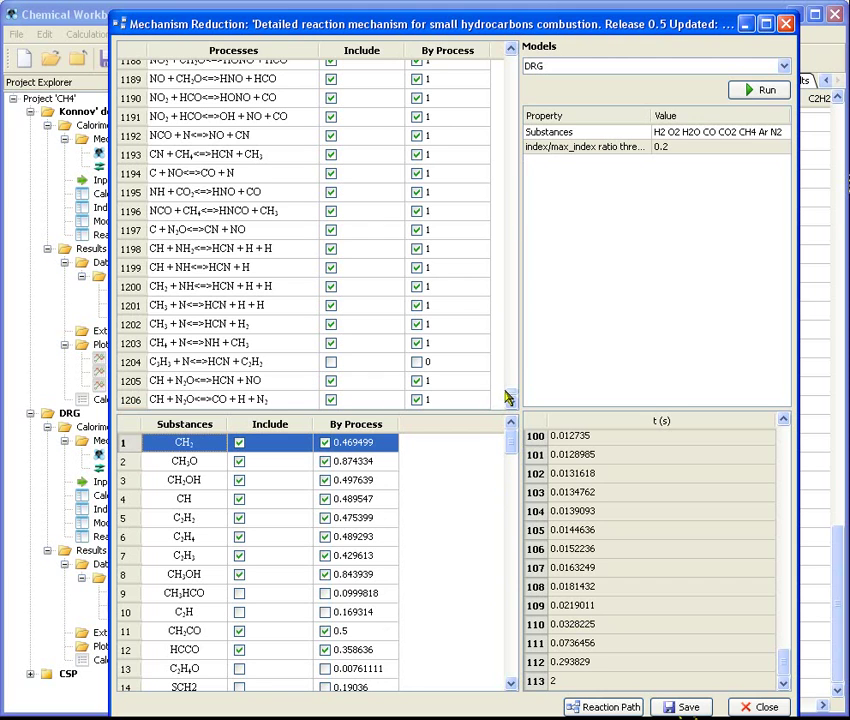
drag(509, 399, 520, 197)
Step: Save the reduced mechanism into the DRG reactor and rename it 'DRG mech.'
click(680, 707)
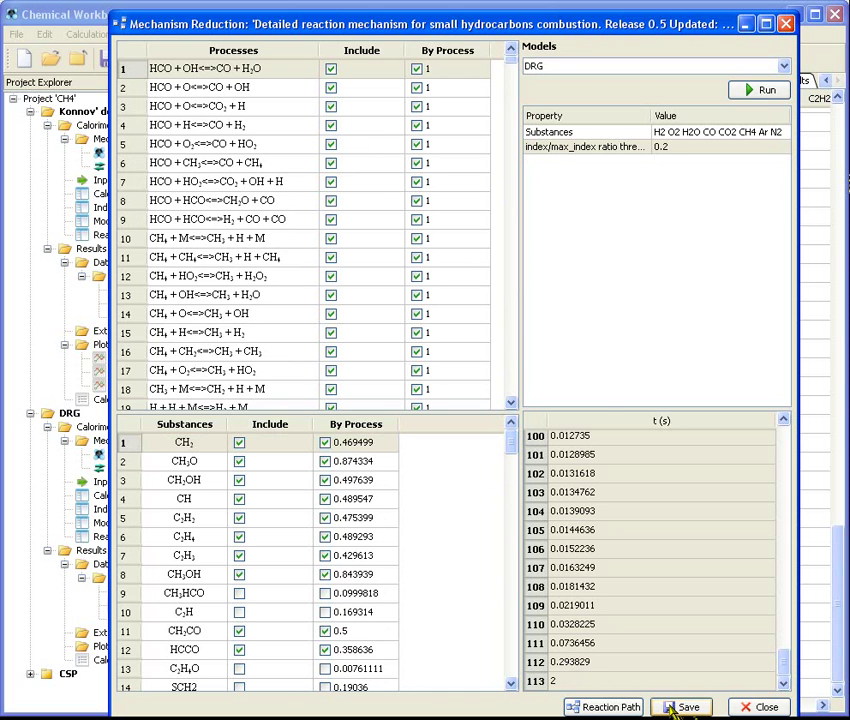
click(405, 333)
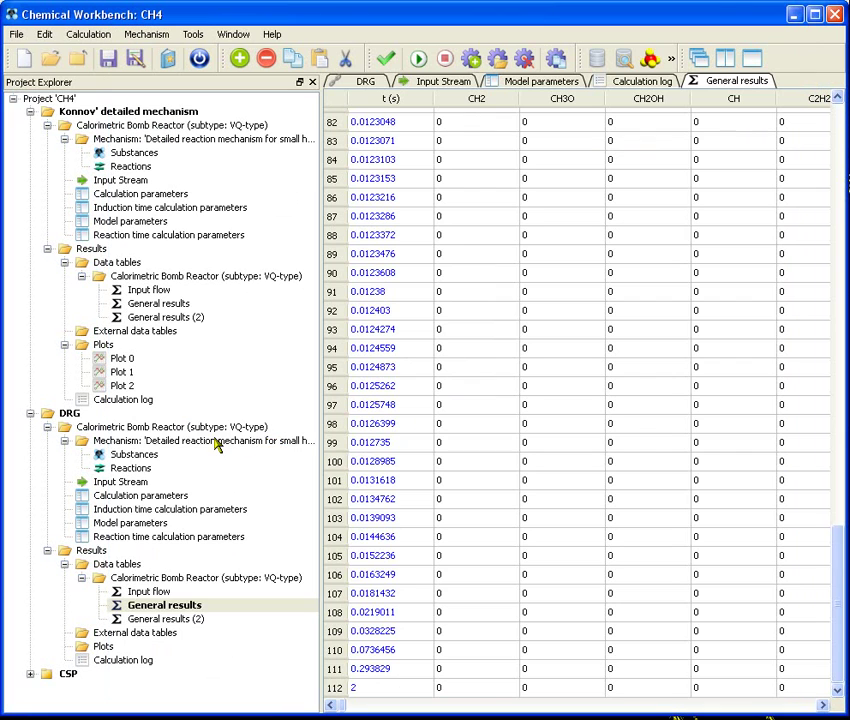
click(215, 443)
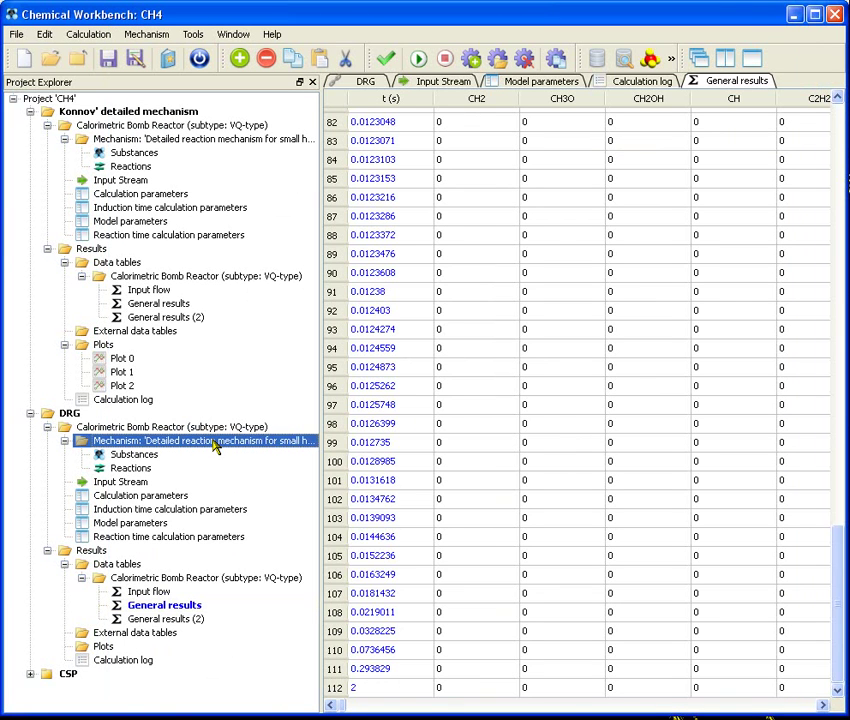
right_click(213, 446)
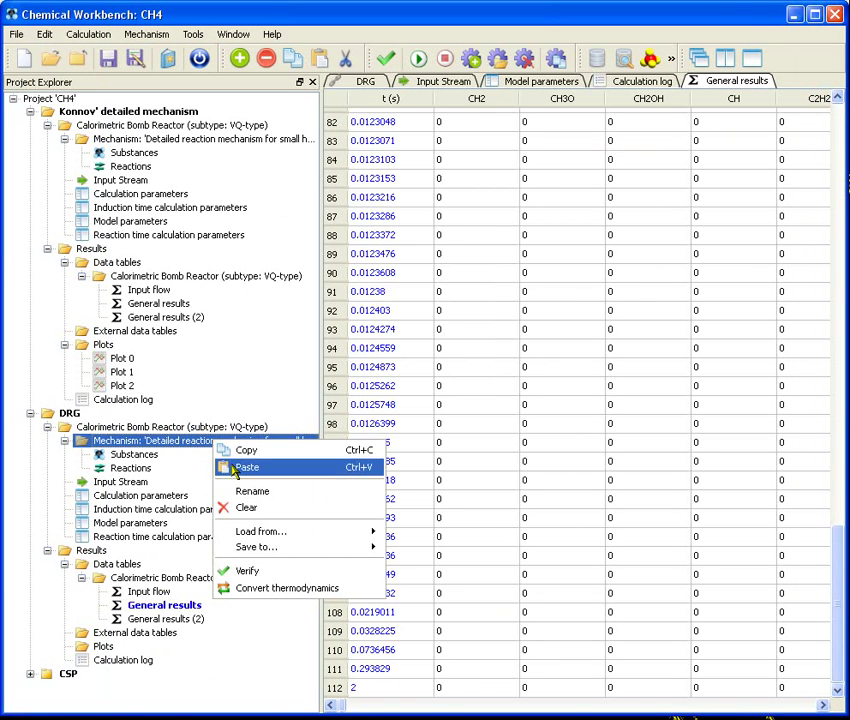
click(258, 493)
text(DRG mech.)
key(Return)
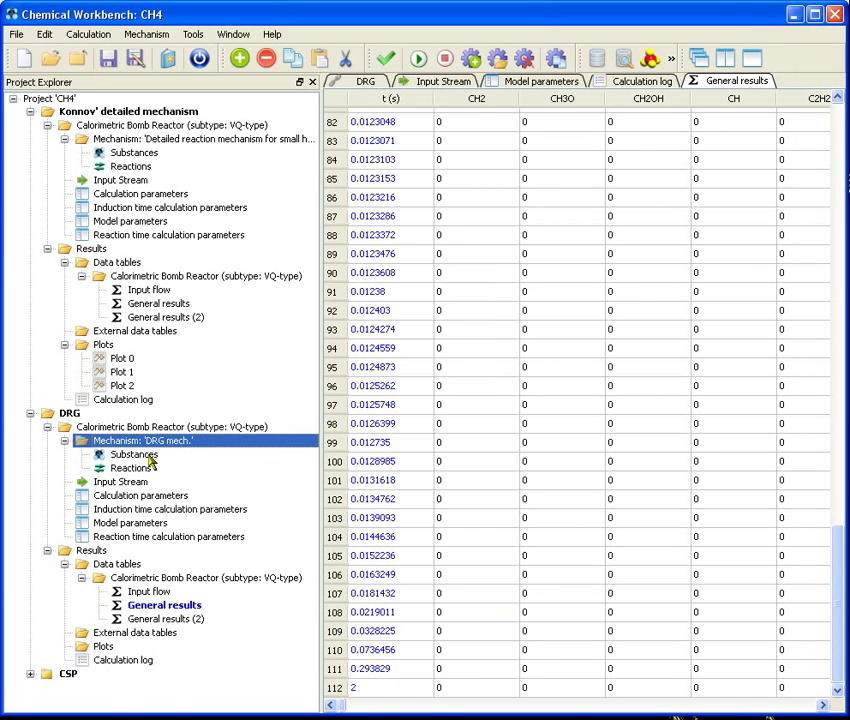
Step: Browse DRG mech.'s 52 substances and its reactions list ending at reaction 507
click(148, 456)
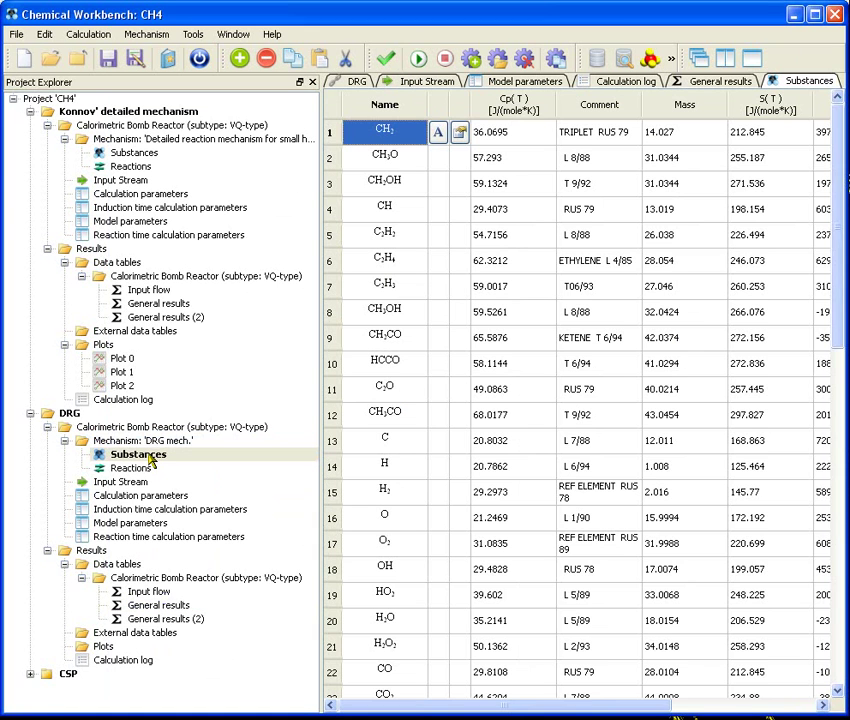
drag(840, 326, 840, 646)
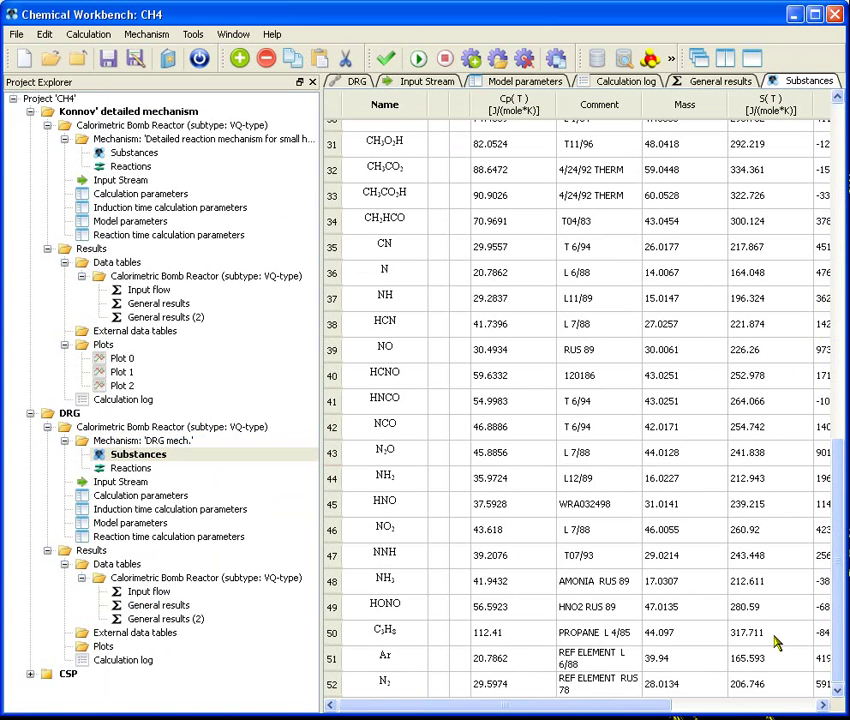
click(127, 469)
double_click(125, 470)
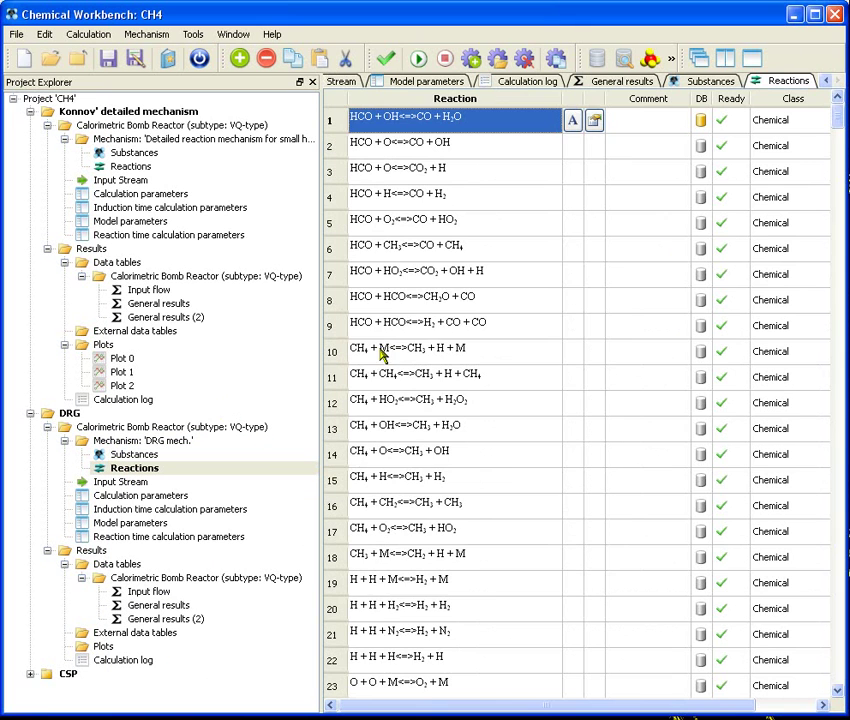
drag(842, 118, 838, 672)
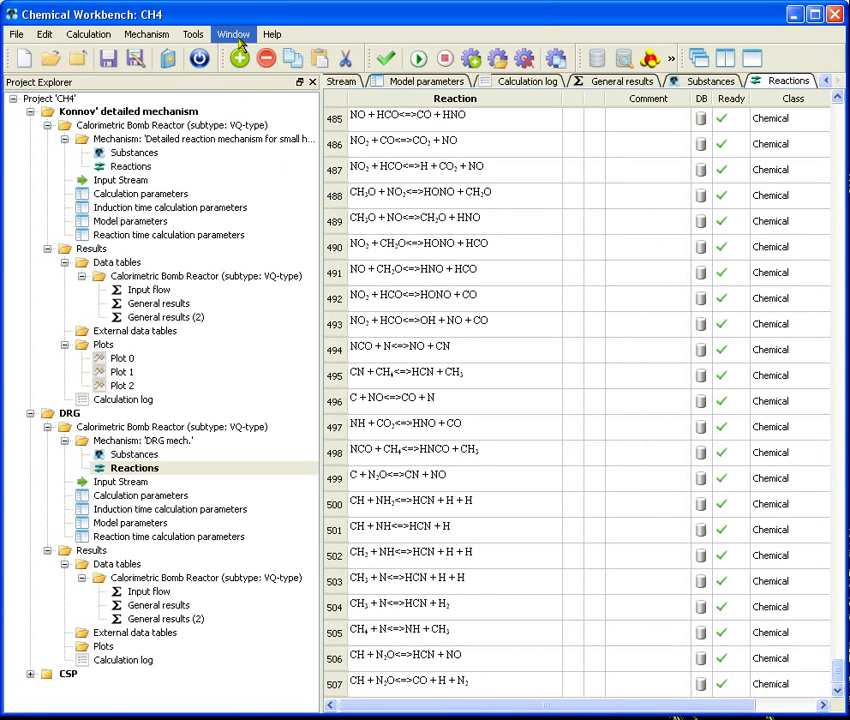
Step: Close all open windows and open the CSP flowsheet
click(240, 40)
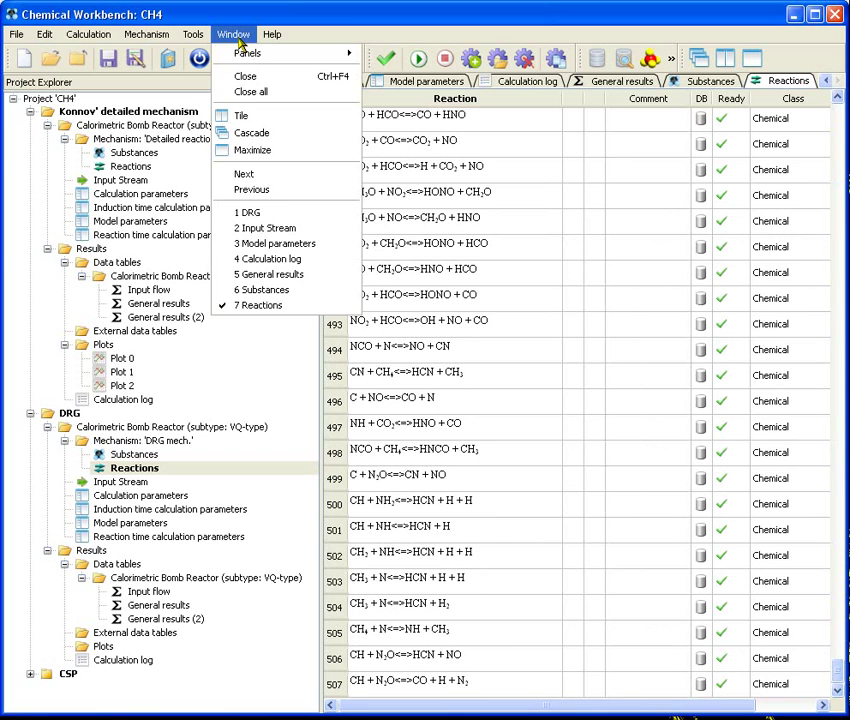
click(252, 92)
double_click(82, 677)
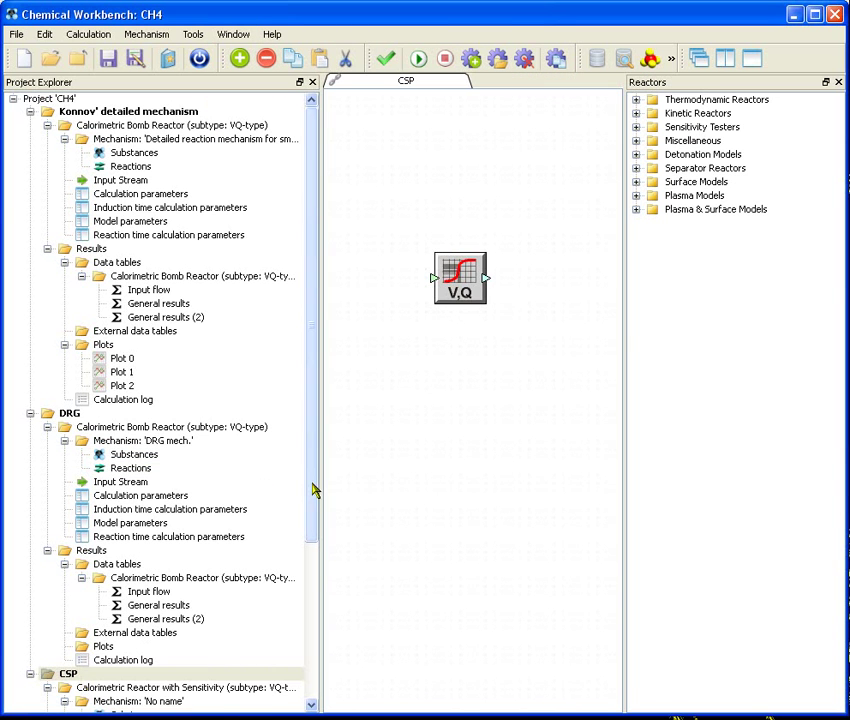
Step: Copy 'DRG mech.' and paste it over the CSP reactor's unnamed mechanism
drag(313, 490, 322, 687)
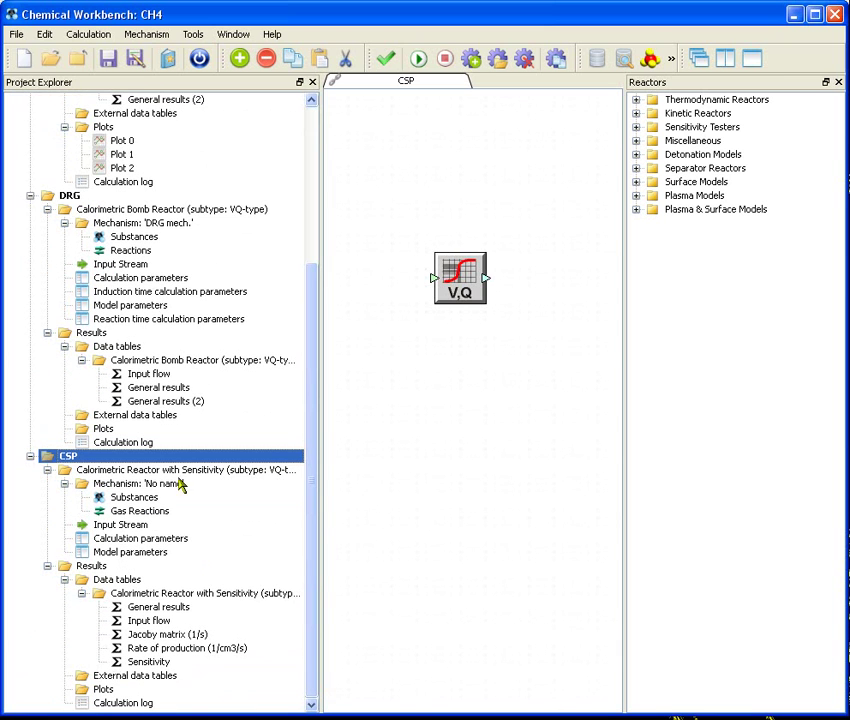
click(185, 226)
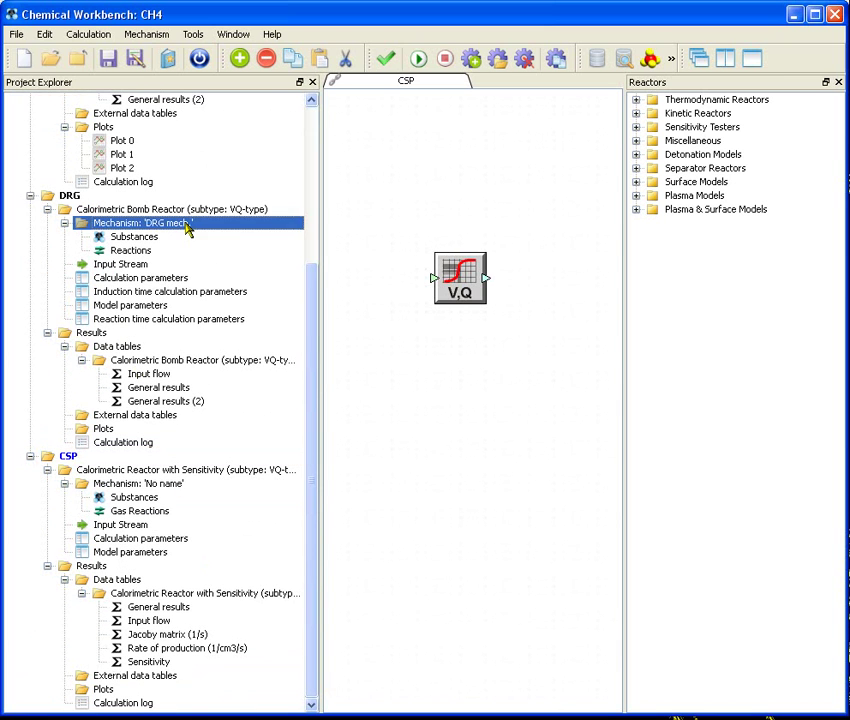
right_click(185, 226)
click(207, 233)
click(174, 486)
right_click(174, 486)
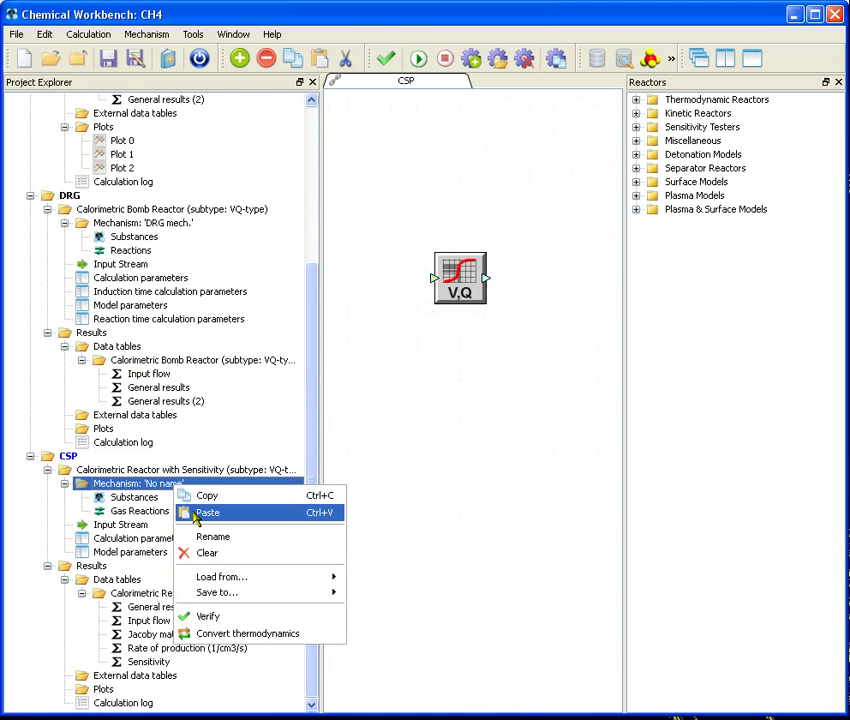
click(204, 513)
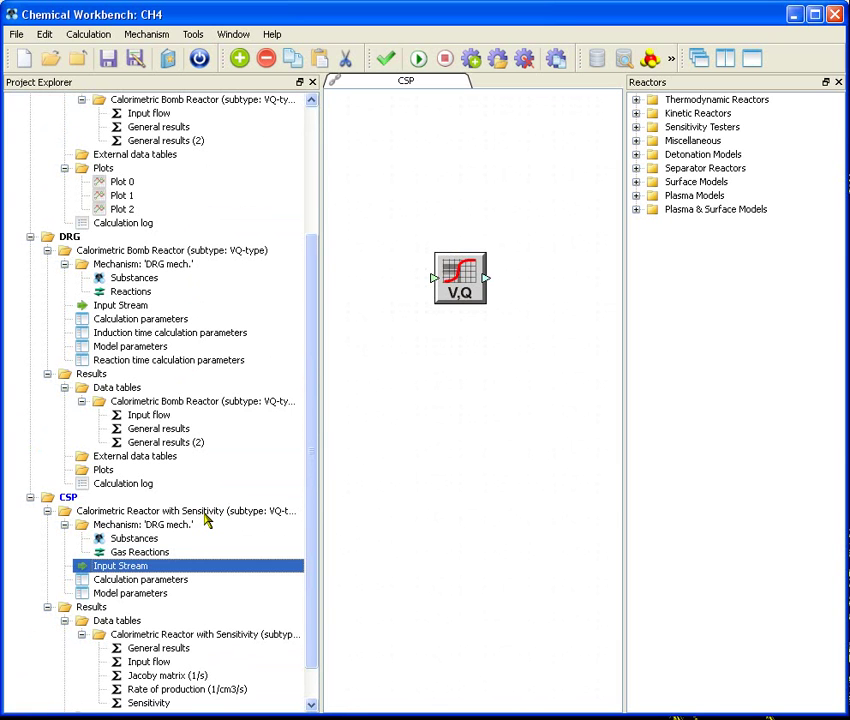
Step: Review the CSP reactor's input stream and calculation parameters
scroll(180, 525, down, 1)
double_click(155, 526)
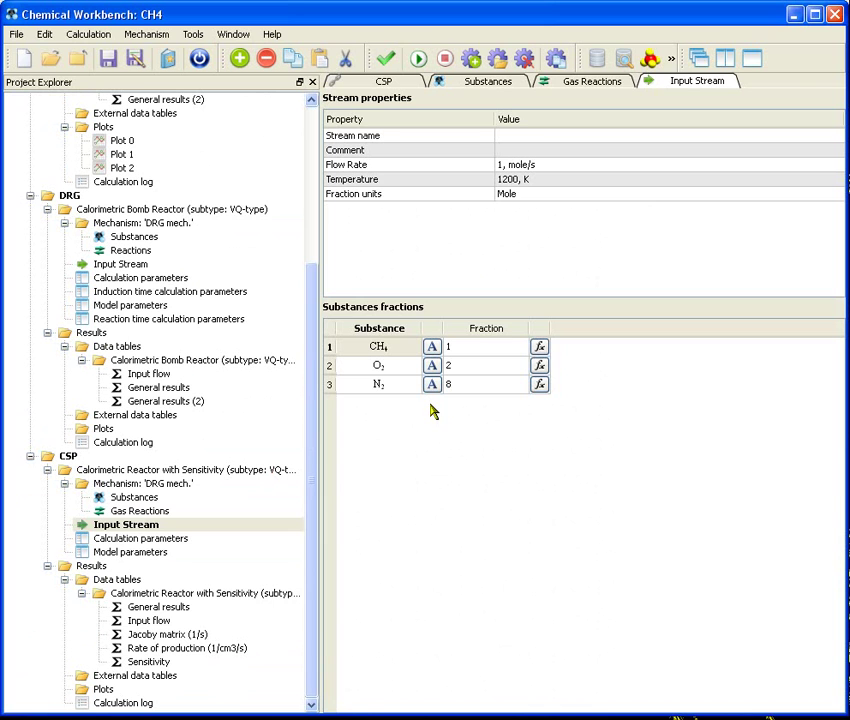
double_click(172, 541)
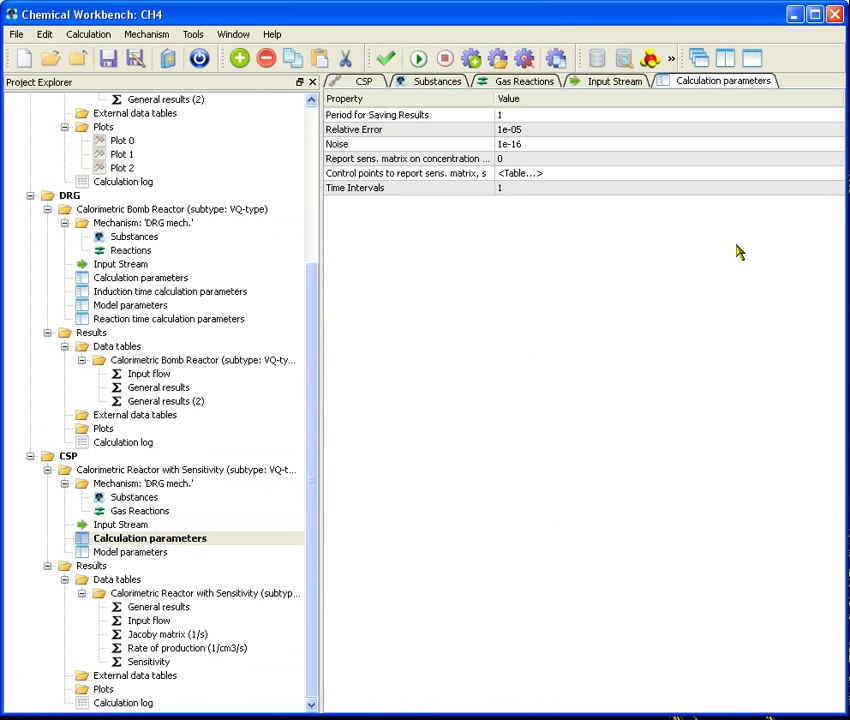
Step: Confirm the sensitivity control points, view the model parameters and start the CSP calculation
click(829, 176)
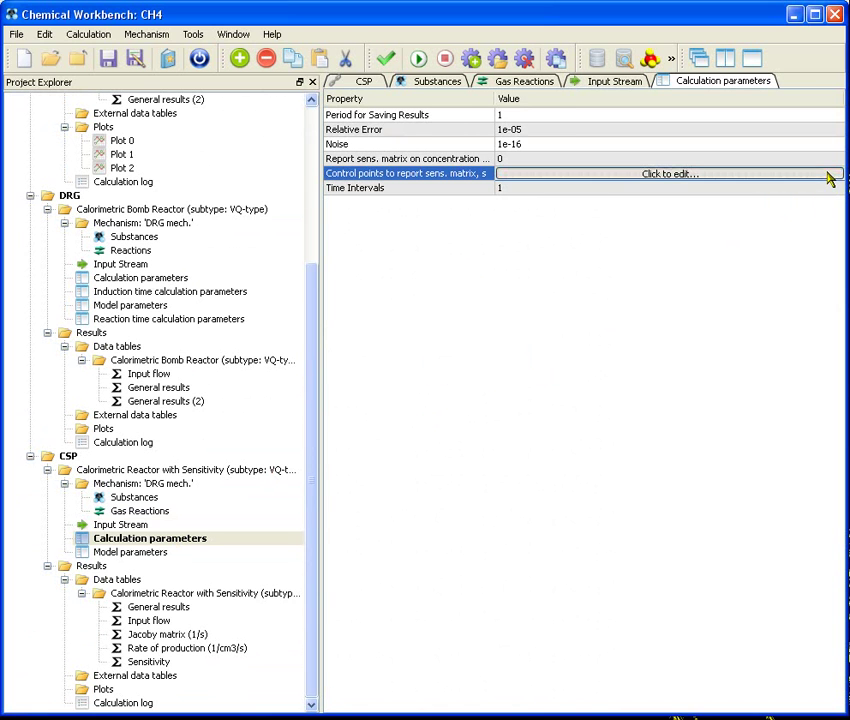
click(829, 176)
drag(563, 311, 565, 467)
click(470, 504)
click(418, 58)
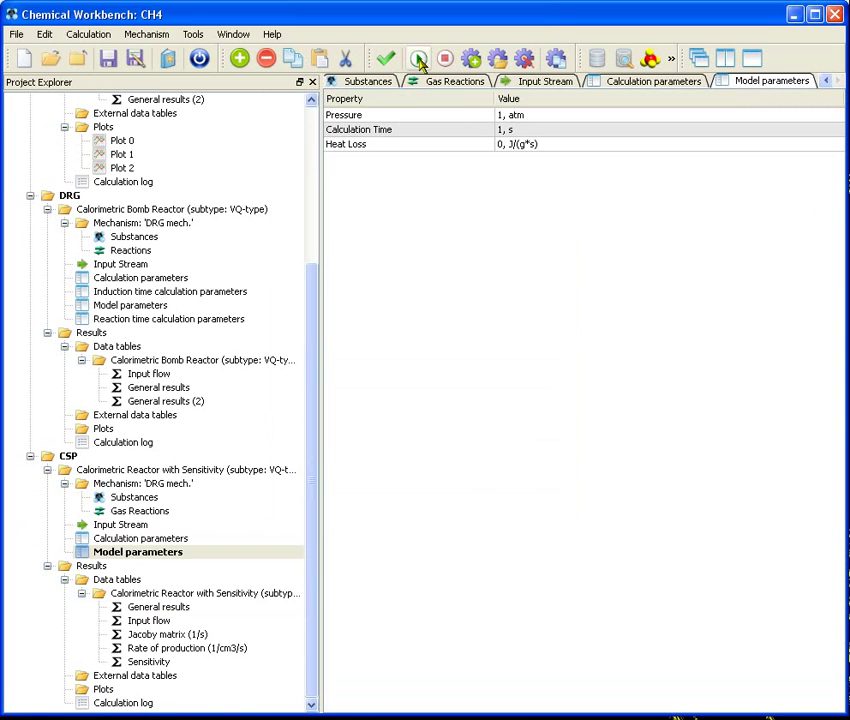
click(419, 60)
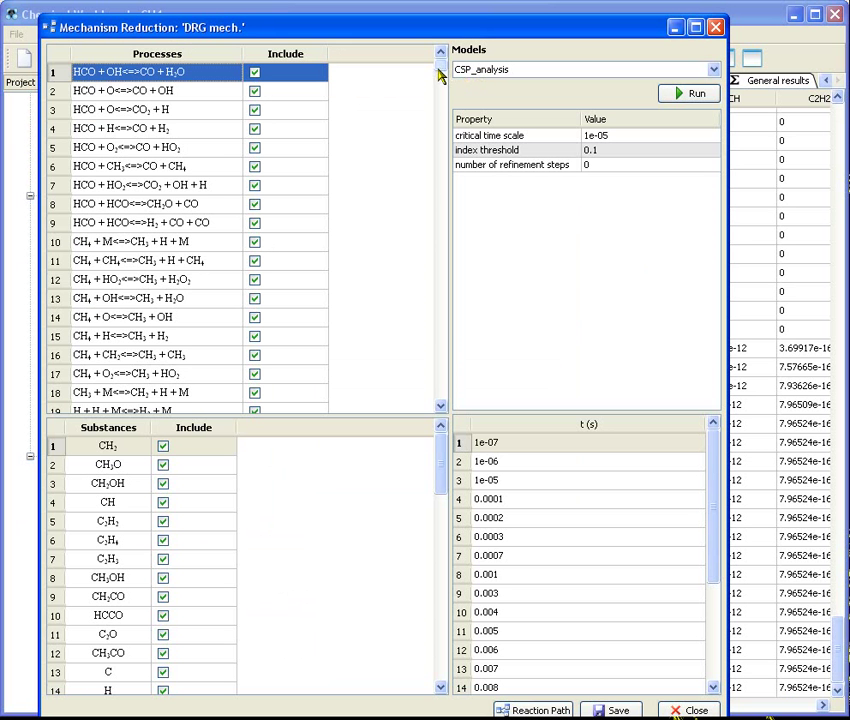
Step: Enter index threshold 1e-4, select time points 1 through 21, and run the CSP analysis
drag(440, 62, 447, 407)
drag(446, 480, 442, 697)
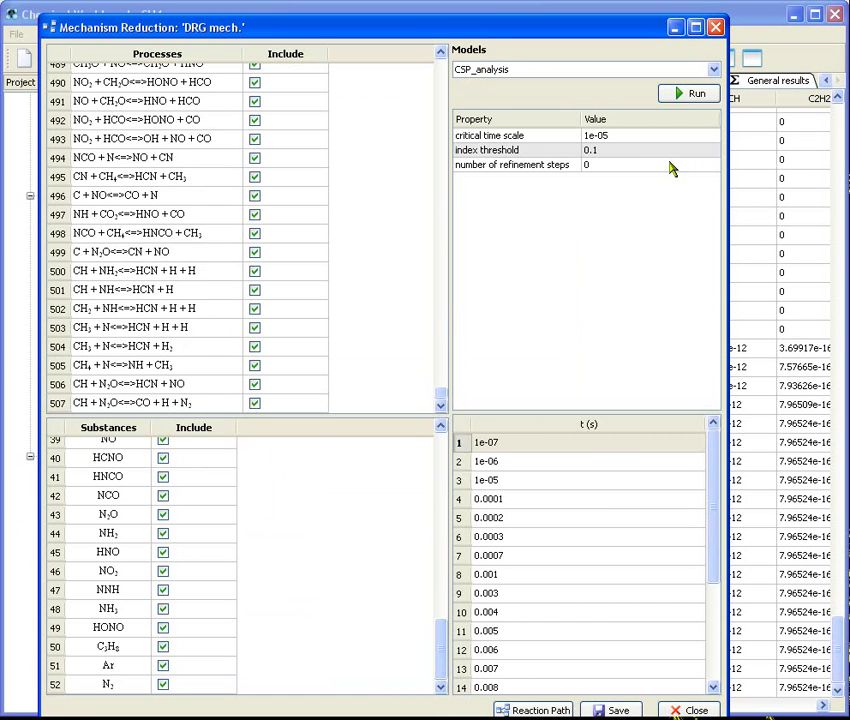
double_click(603, 151)
text(1e-)
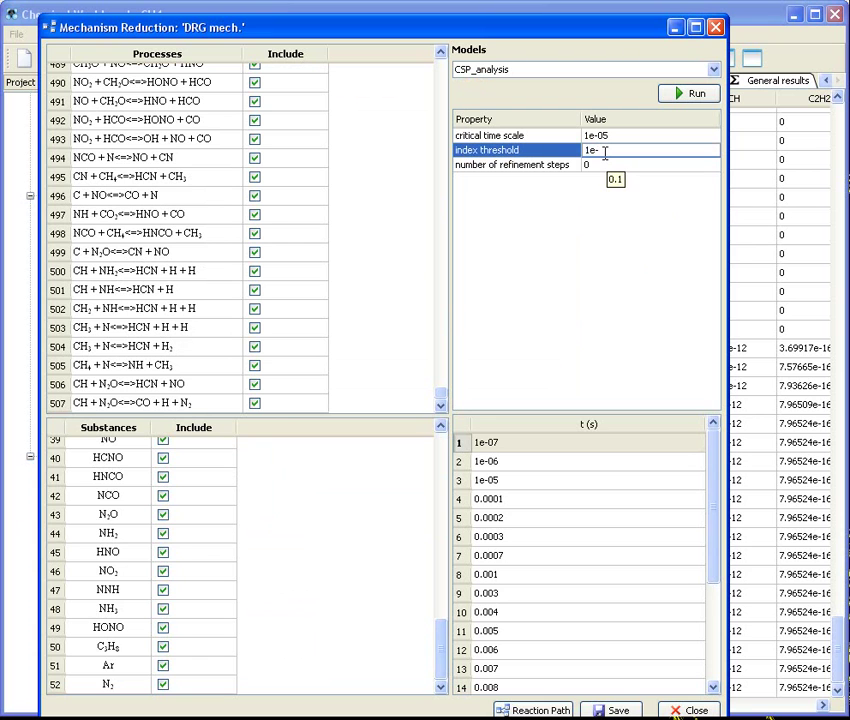
text(4)
key(Return)
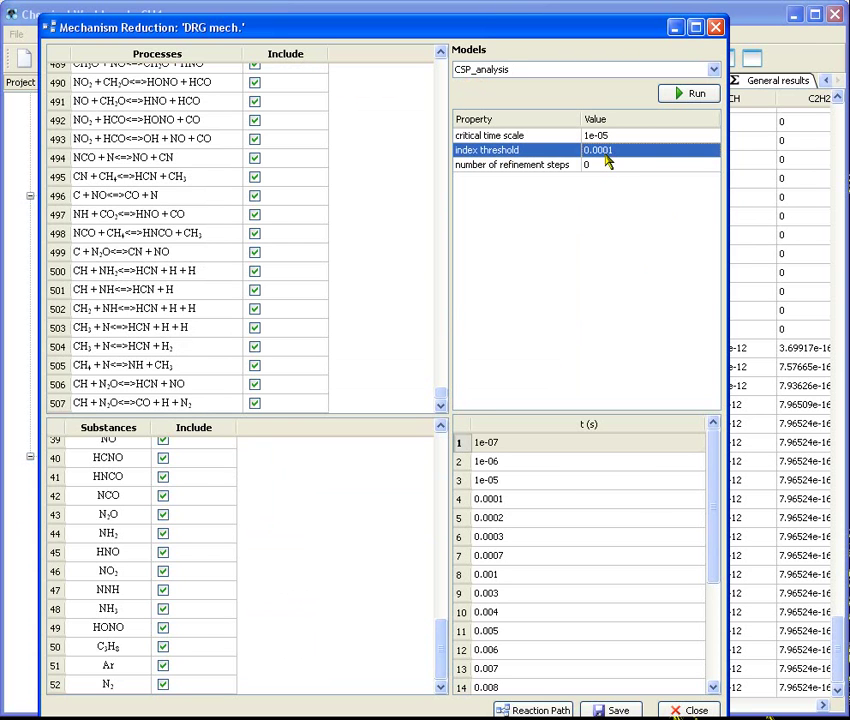
click(461, 443)
drag(716, 551, 705, 718)
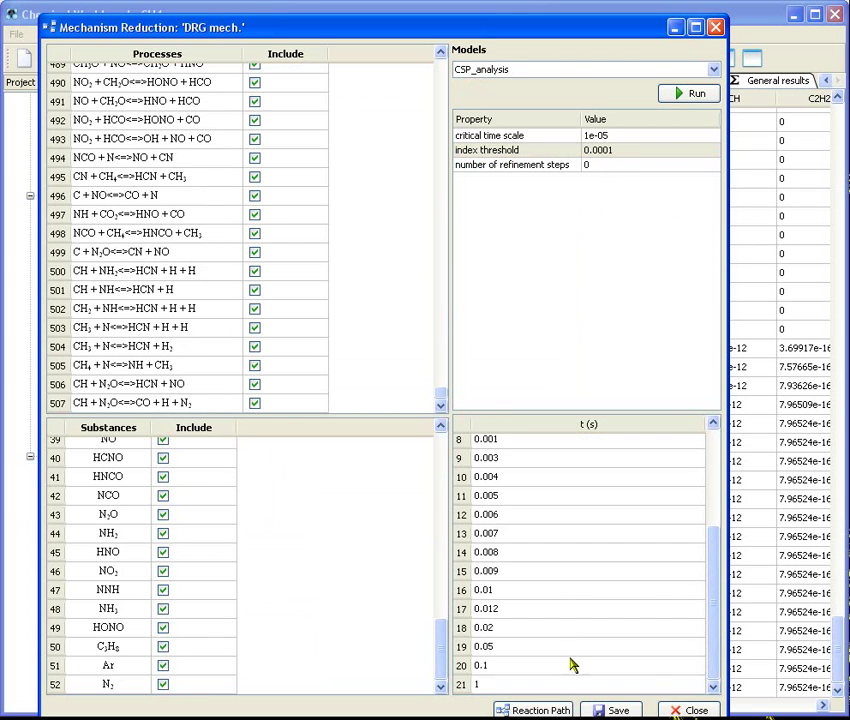
shift+click(466, 686)
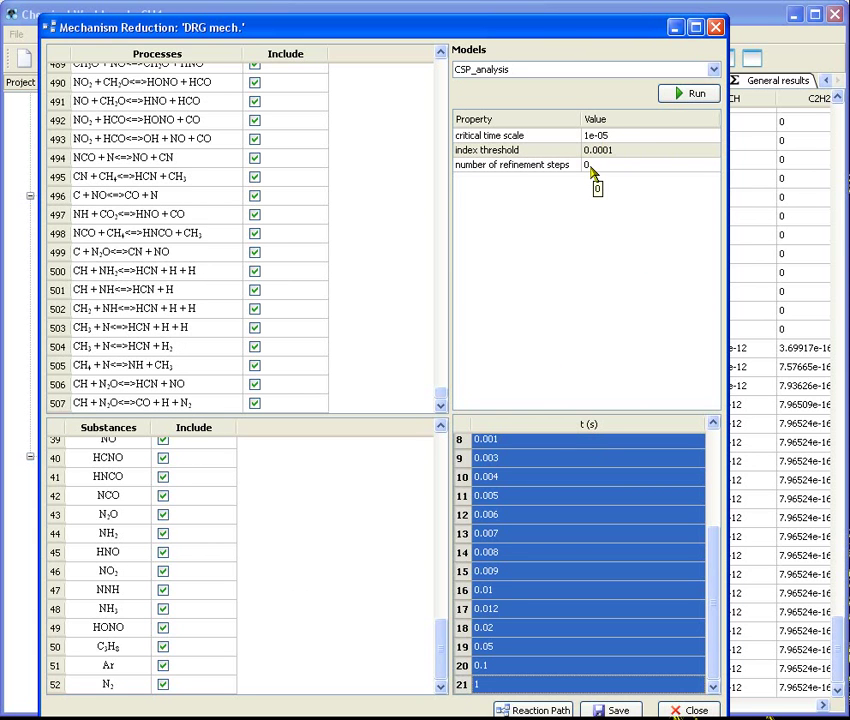
click(694, 97)
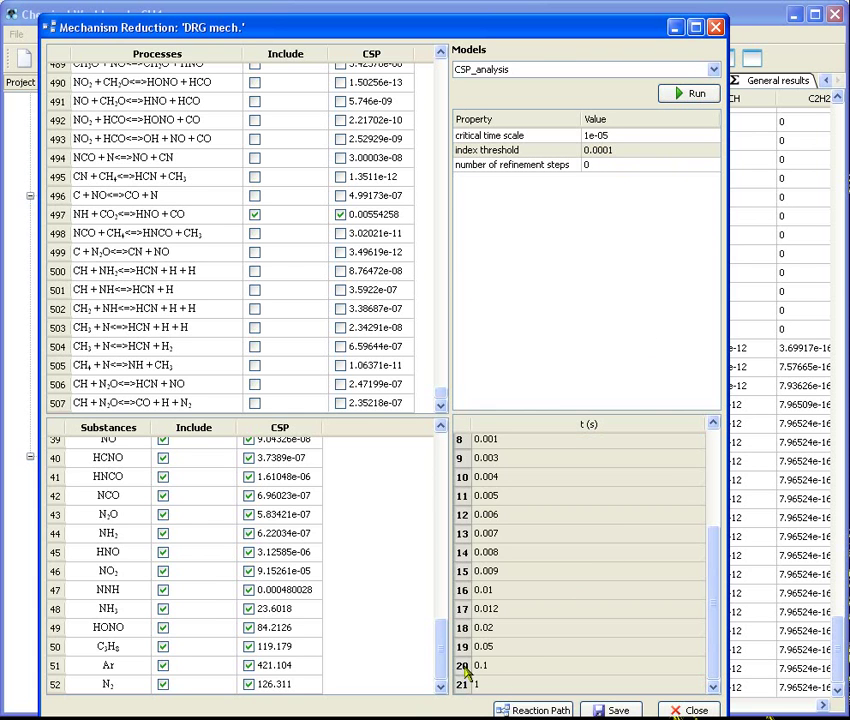
Step: Save the reduced mechanism, accept replacing the current one, and close the reduction window
scroll(440, 662, up, 13)
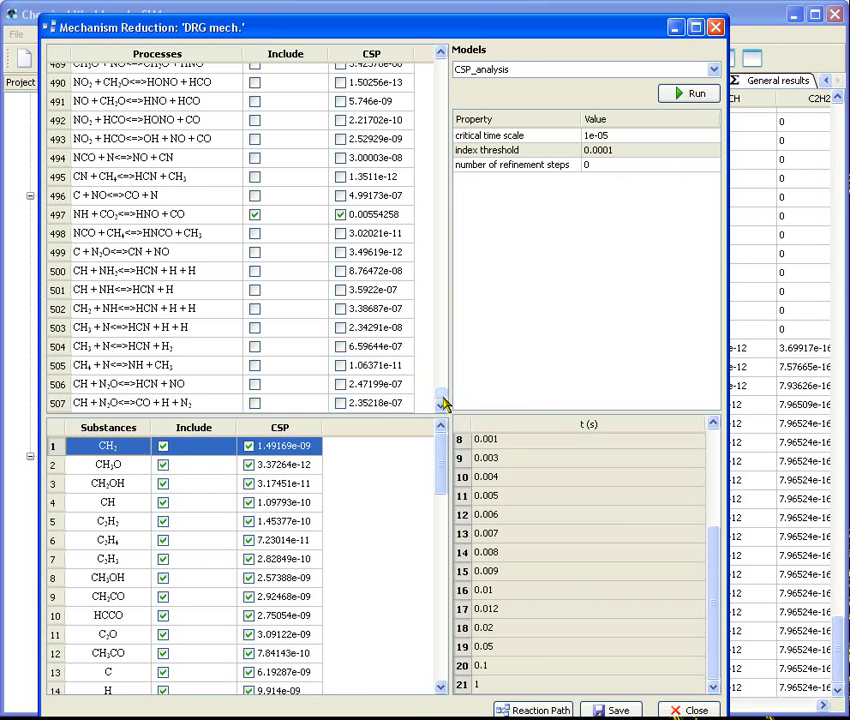
drag(441, 401, 435, 67)
drag(547, 30, 552, 21)
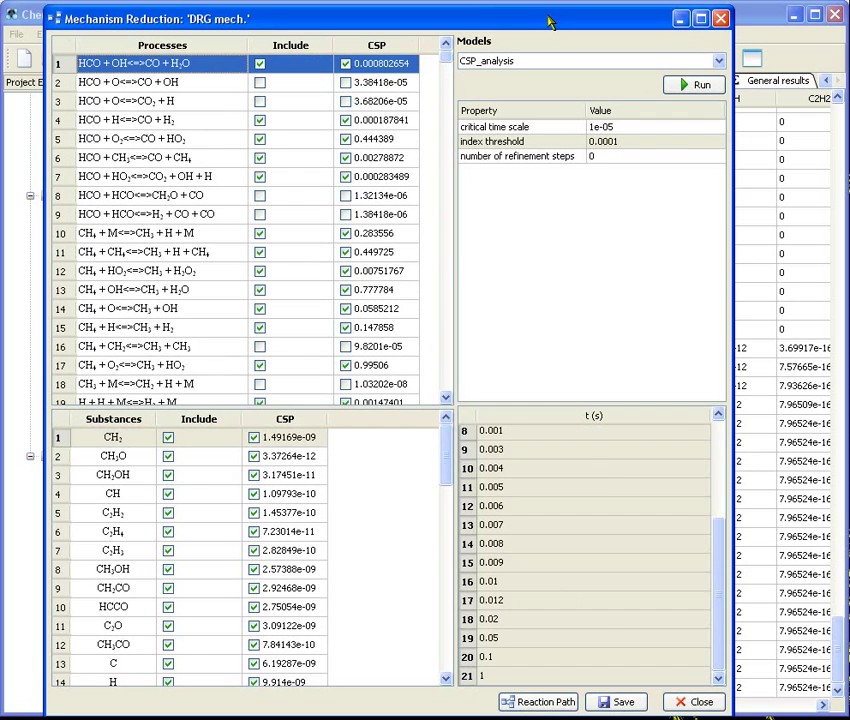
click(620, 702)
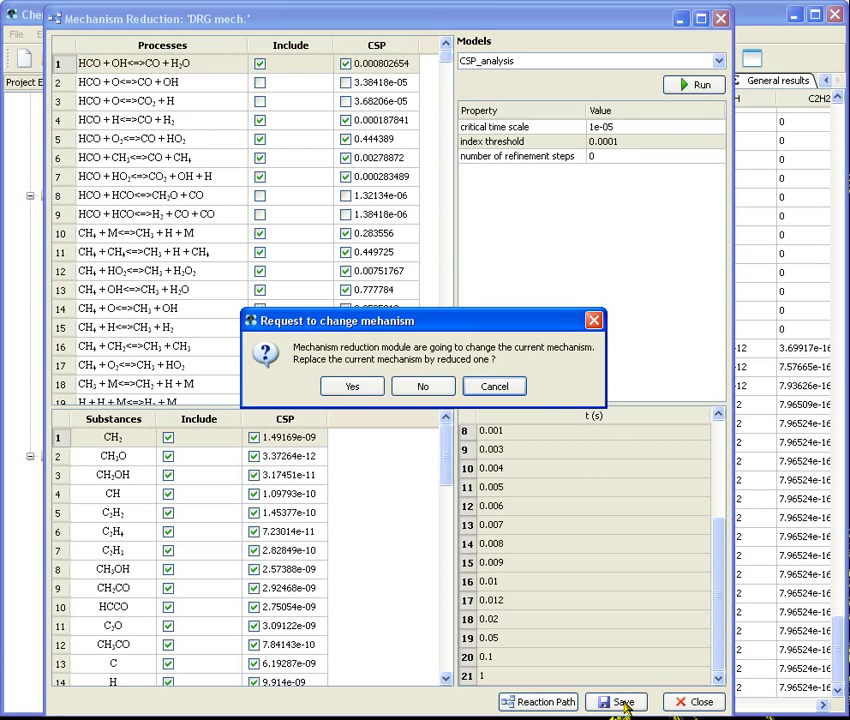
click(366, 395)
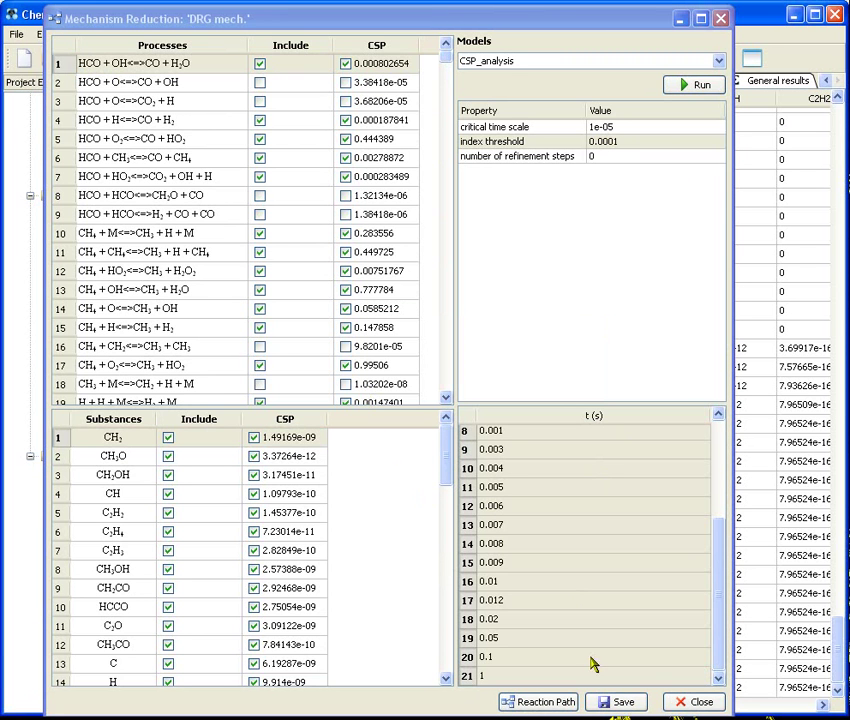
click(700, 702)
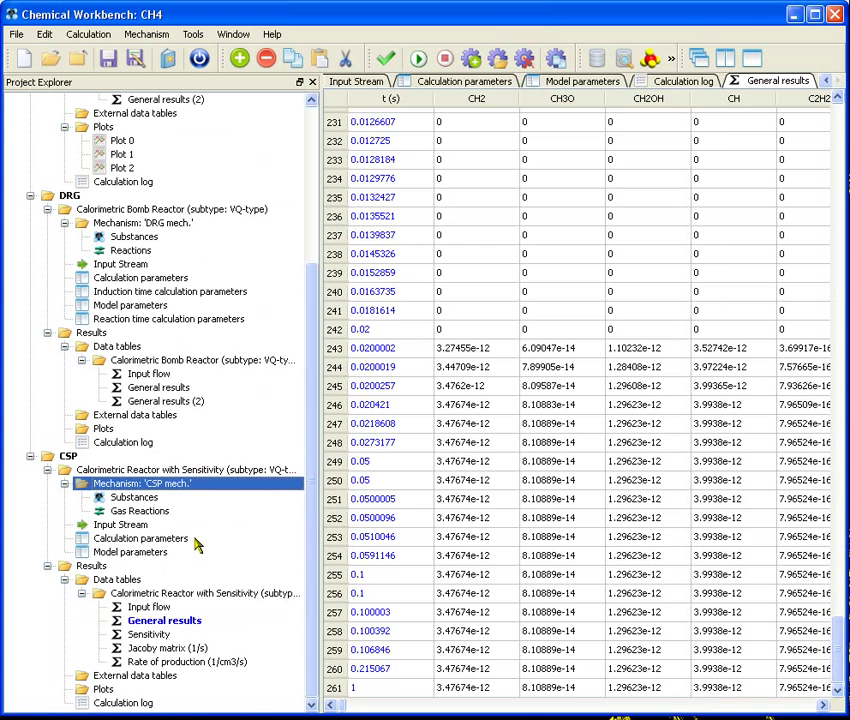
Step: Browse the 'CSP mech.' substances table, then its gas reactions list down to reaction 181
double_click(140, 497)
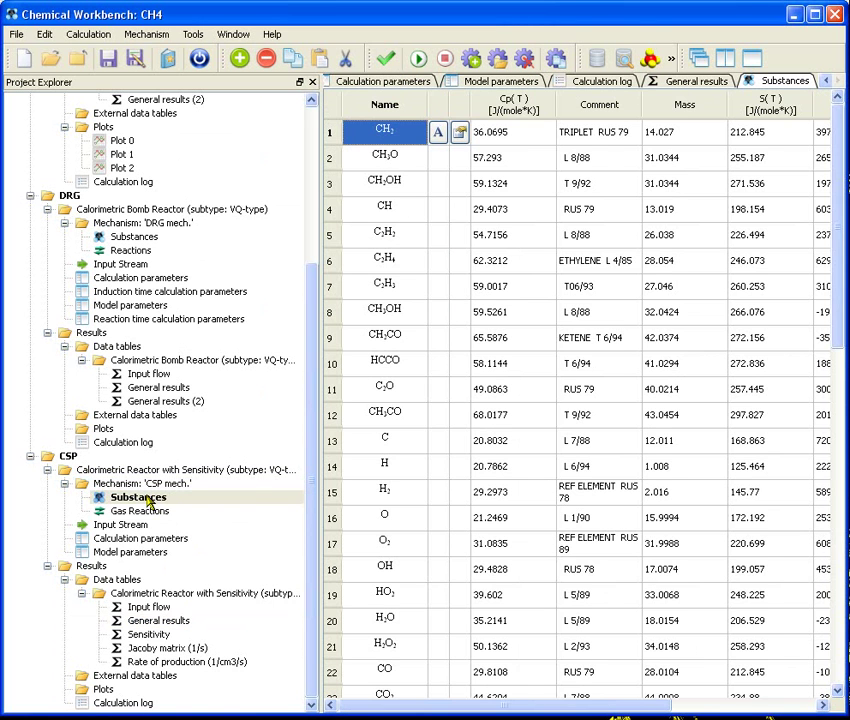
drag(837, 323, 838, 640)
scroll(585, 400, down, 1)
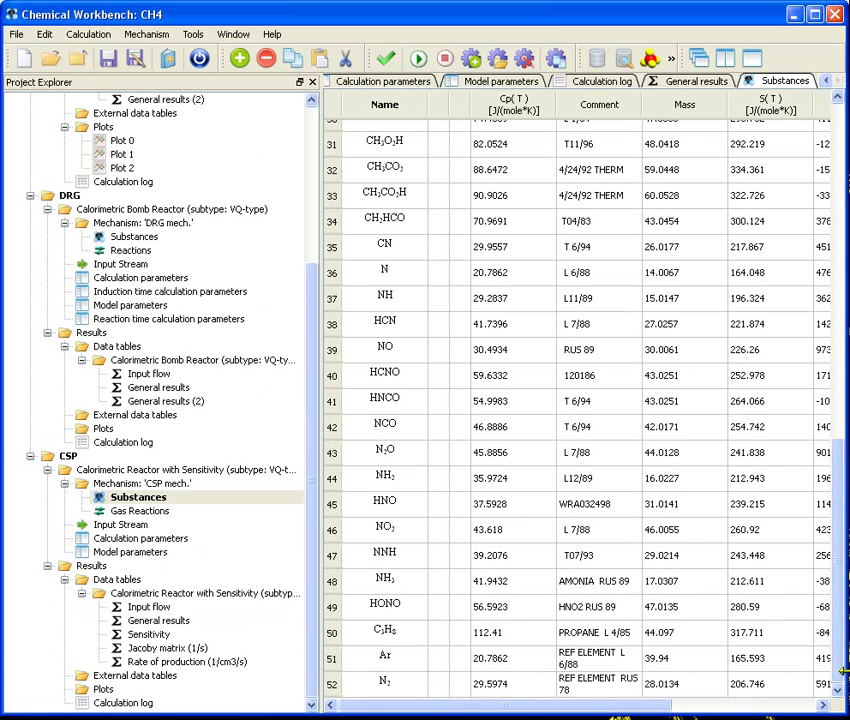
double_click(133, 511)
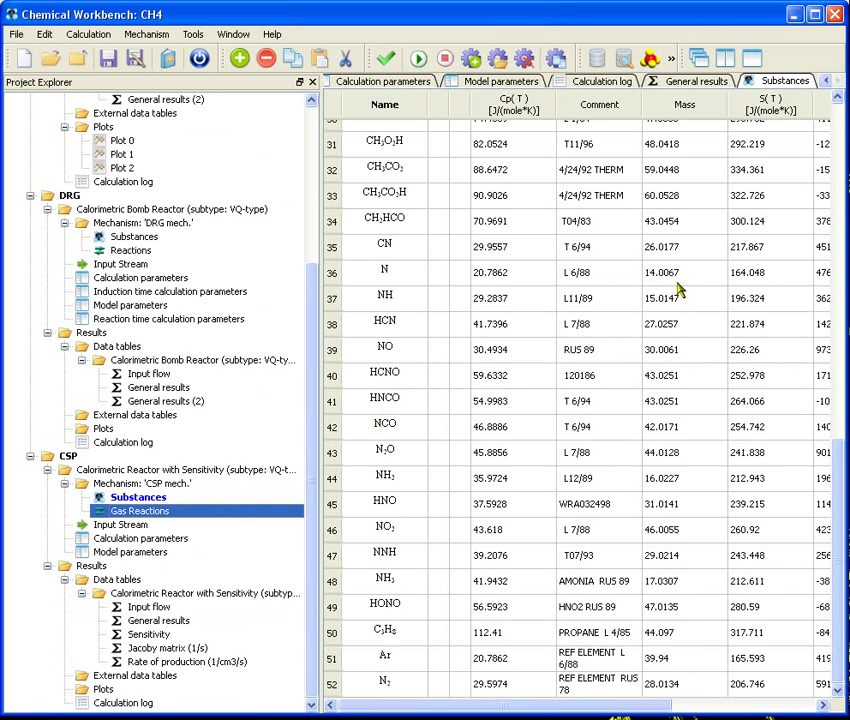
drag(833, 171, 841, 702)
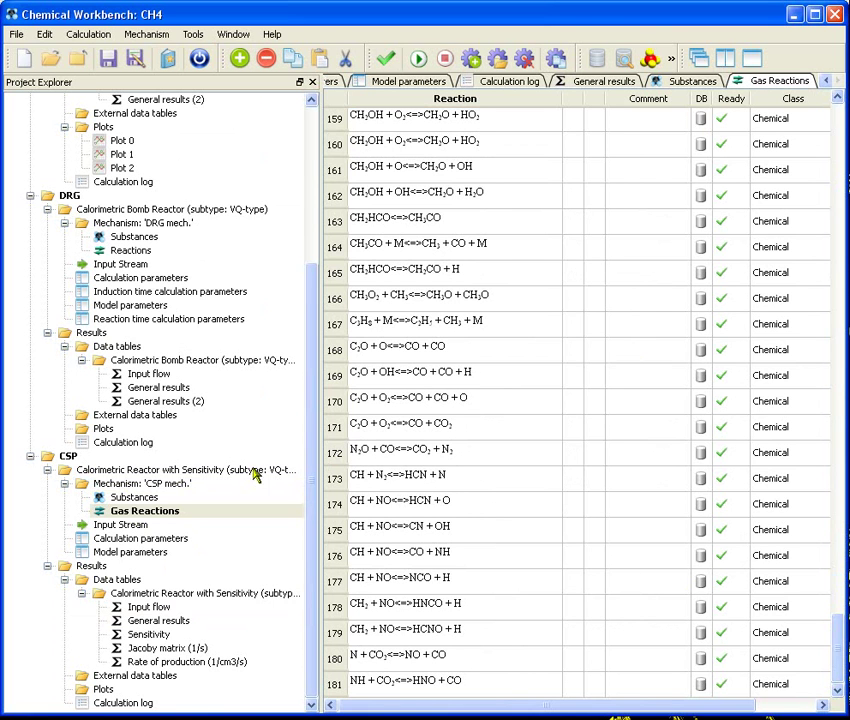
Step: Drop a VQ-type Calorimetric Bomb Reactor from Kinetic Reactors onto the CSP flowsheet block
double_click(80, 469)
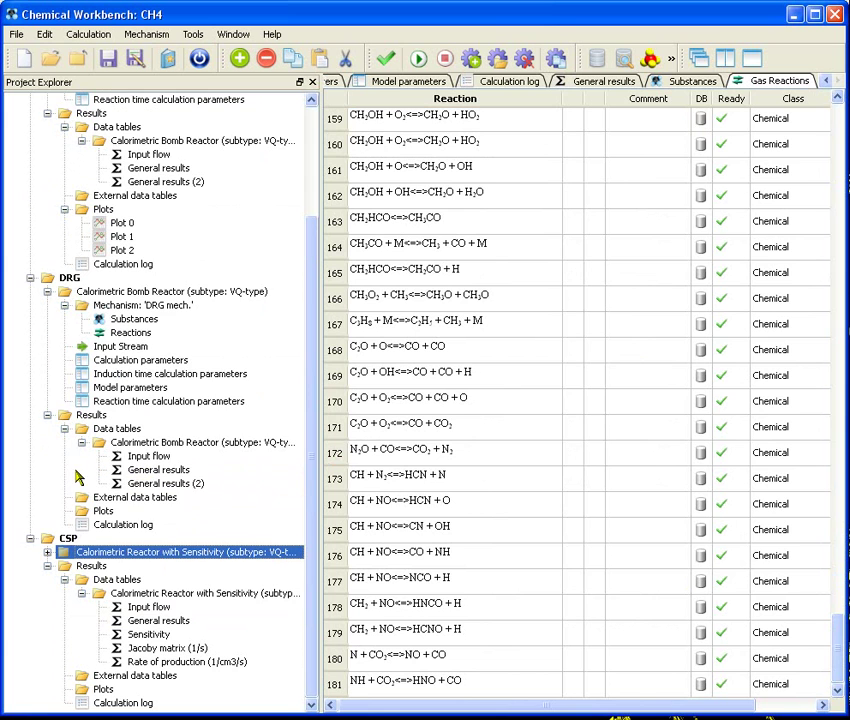
double_click(66, 541)
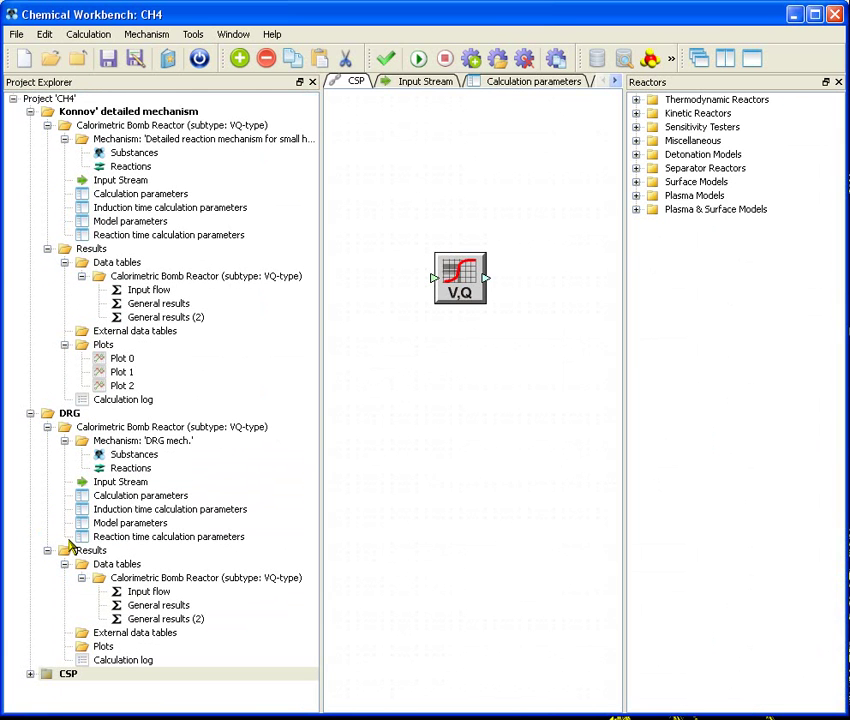
double_click(657, 115)
click(671, 129)
double_click(672, 131)
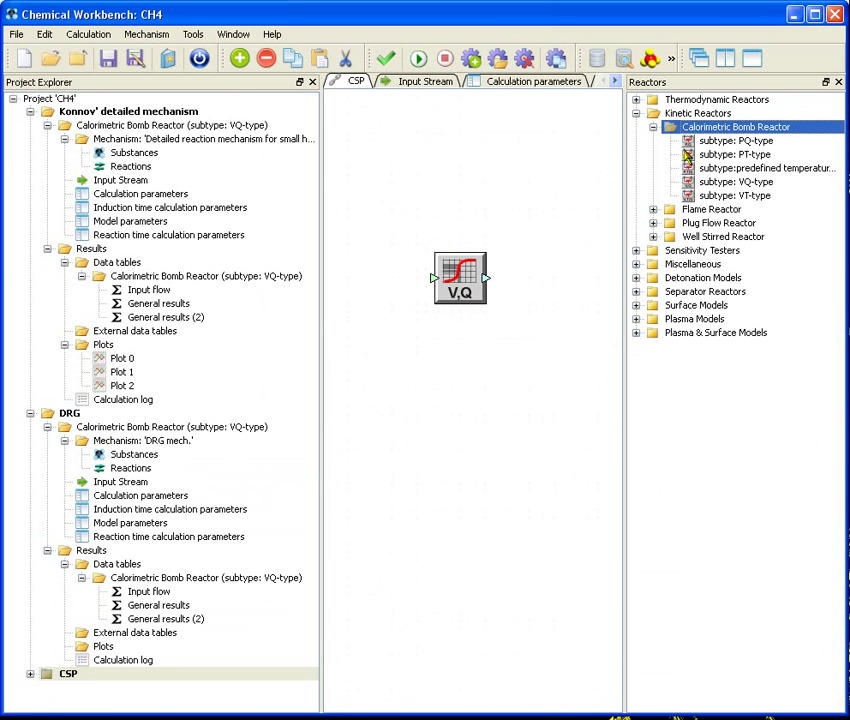
drag(690, 182, 455, 275)
Step: Make the CSP inlet temperature vary from 1000 to 2000 K in 200 K steps
double_click(135, 567)
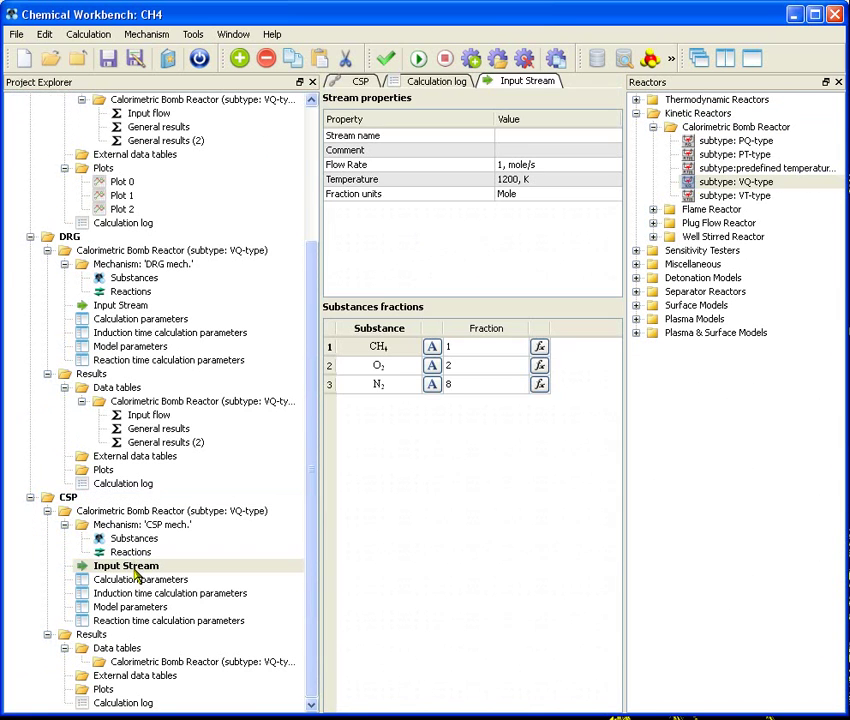
click(838, 82)
click(829, 182)
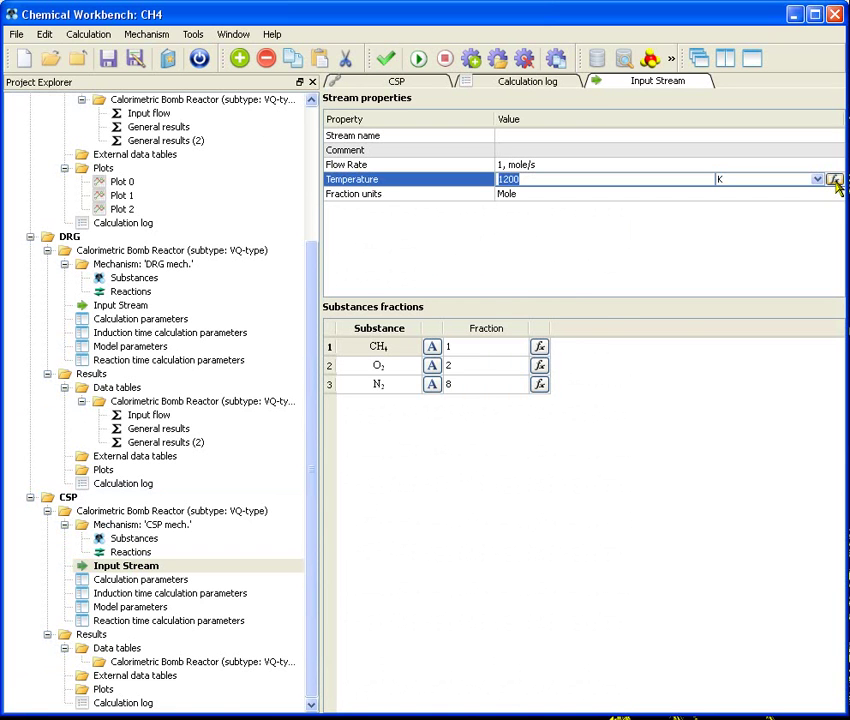
click(834, 180)
click(633, 370)
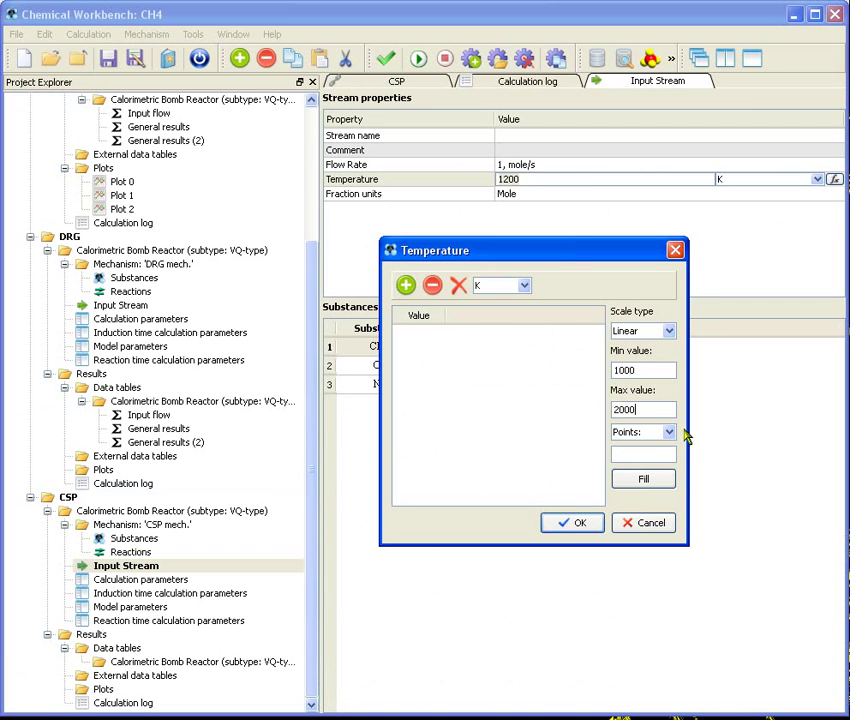
click(668, 432)
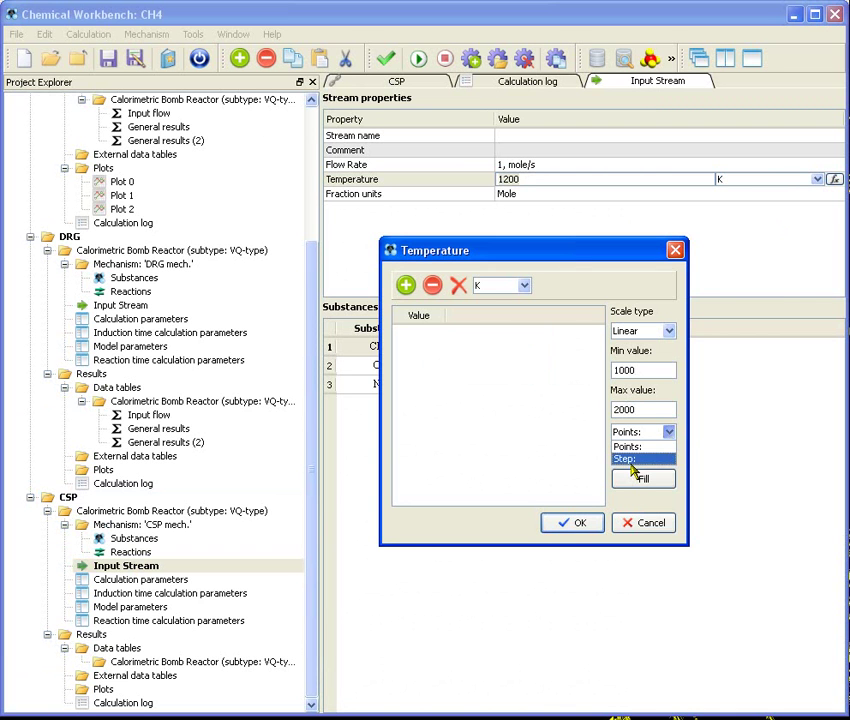
click(624, 458)
click(630, 454)
text(200)
click(643, 478)
click(575, 522)
Step: Set the calculation time, run the induction-time calculation, and open the detailed mechanism's Plot 0
click(138, 606)
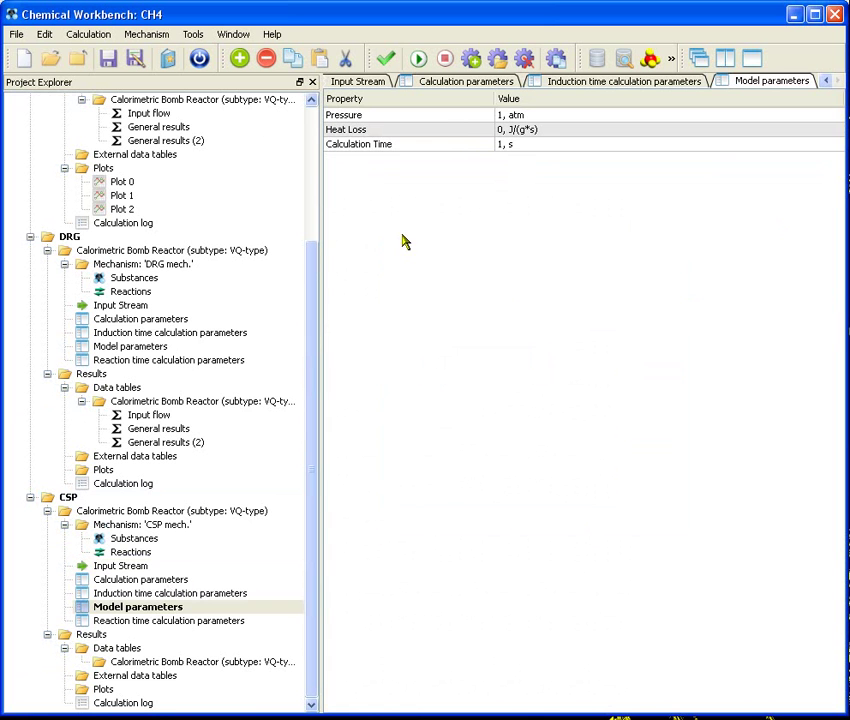
click(503, 146)
click(418, 60)
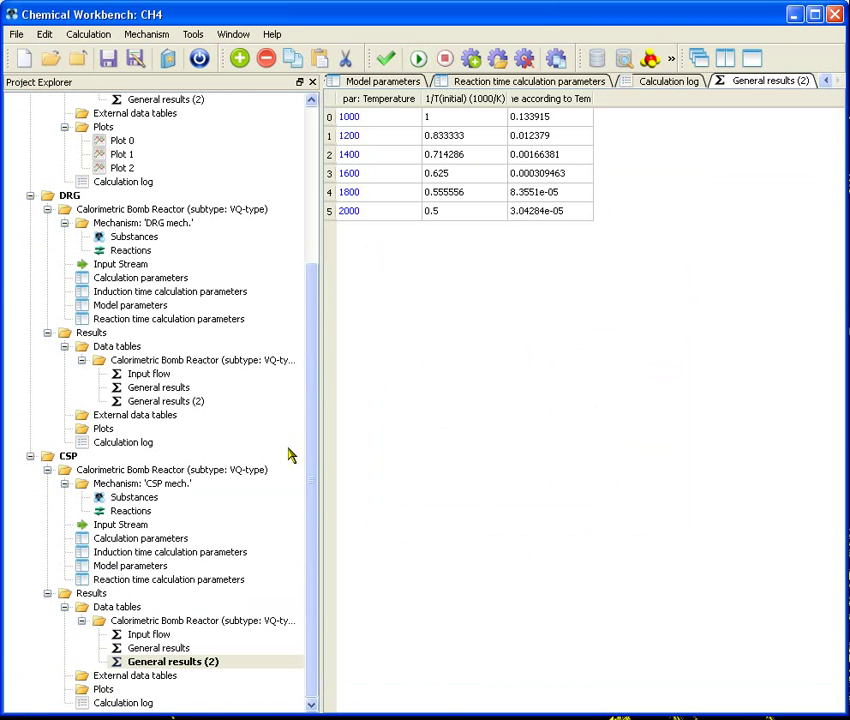
drag(312, 395, 309, 203)
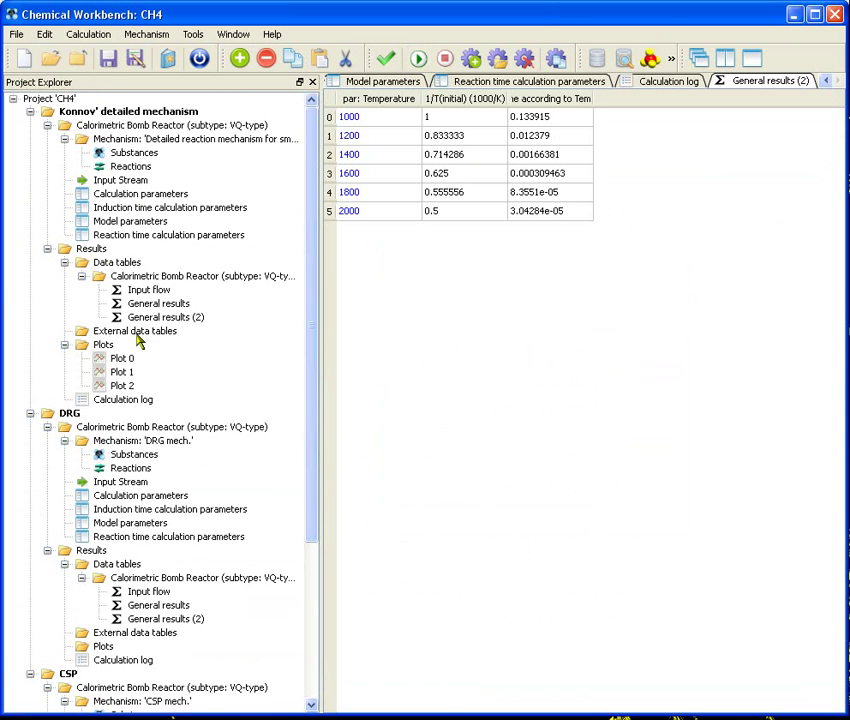
double_click(127, 360)
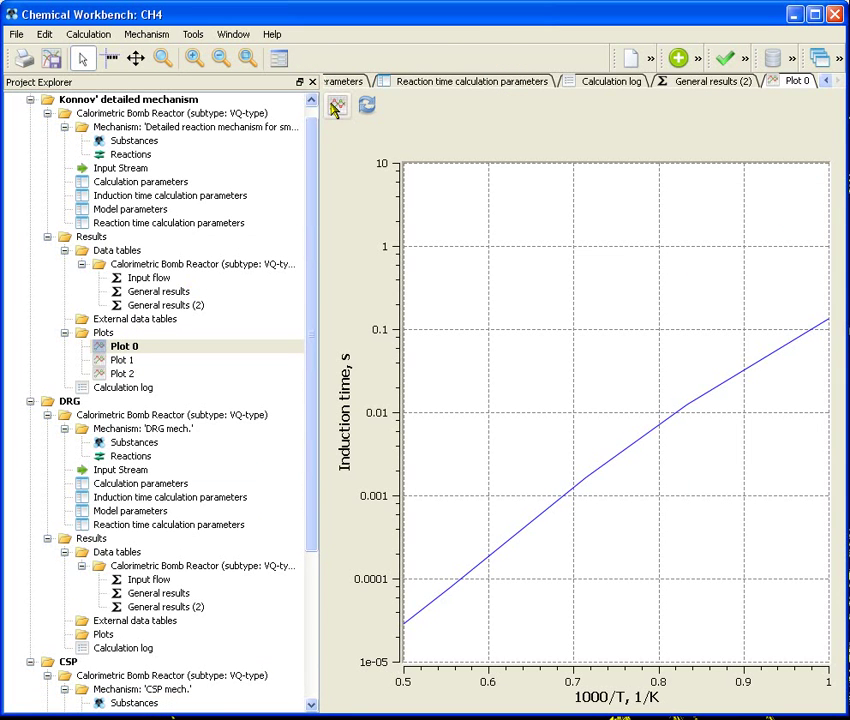
Step: Add a CSP General results (2) curve of induction time versus 1/T to Plot 0
click(336, 106)
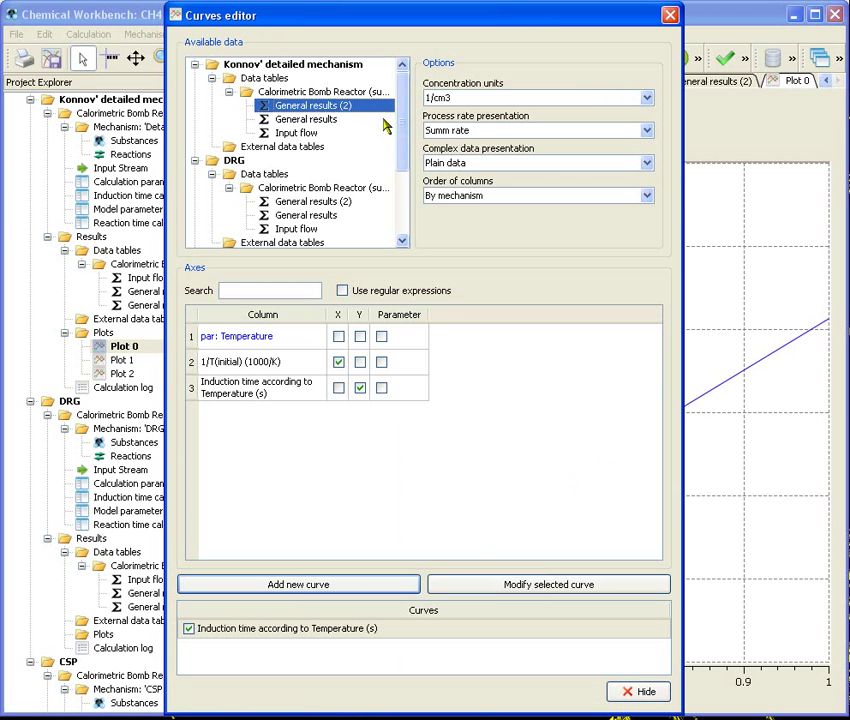
drag(405, 160, 398, 231)
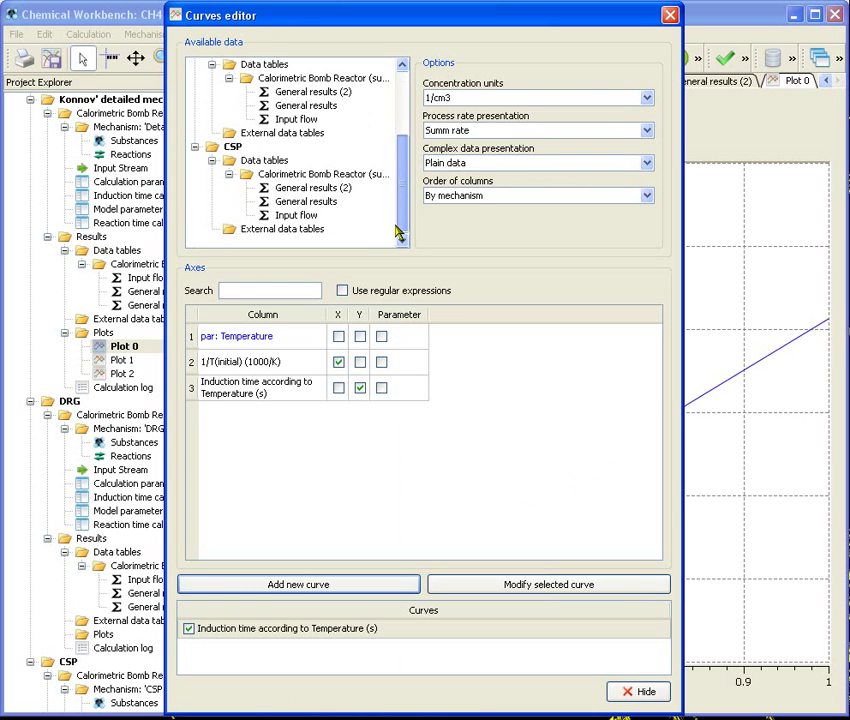
click(313, 188)
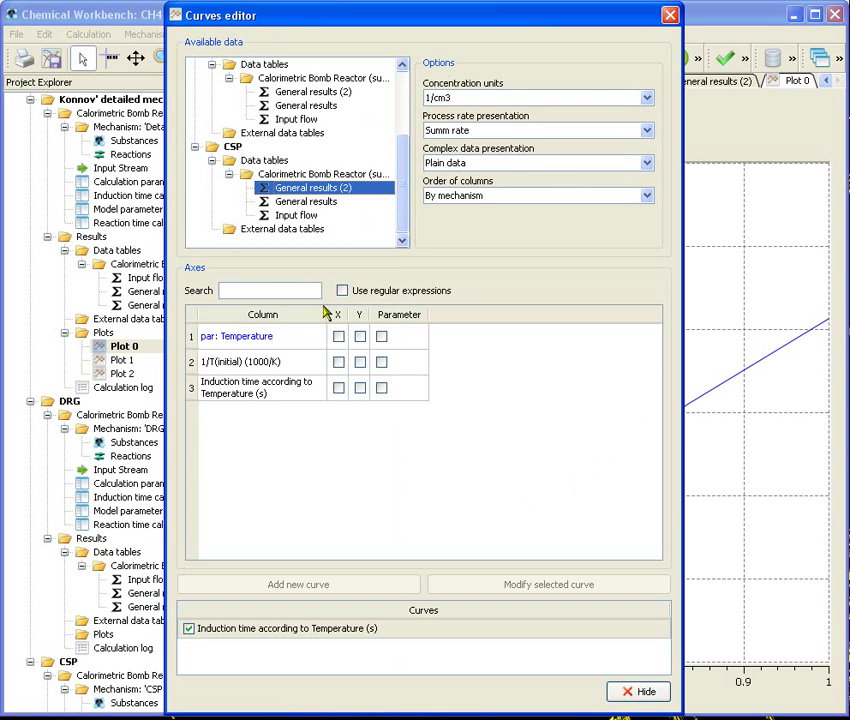
click(346, 370)
click(360, 388)
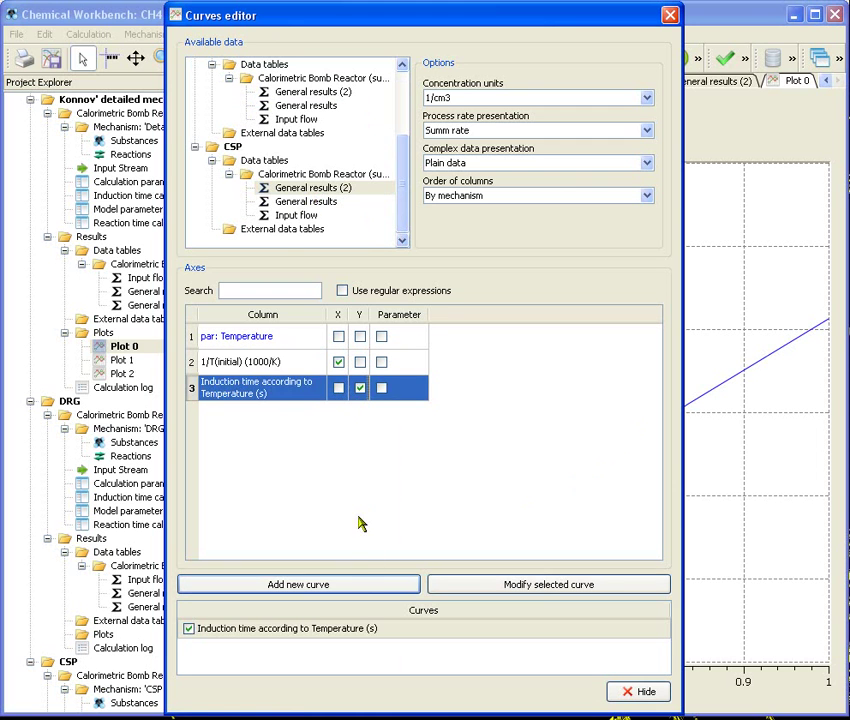
click(372, 584)
Step: Rename the two curves 'detailed mech.' and 'CSP mech.' and view the plot
drag(330, 626, 365, 626)
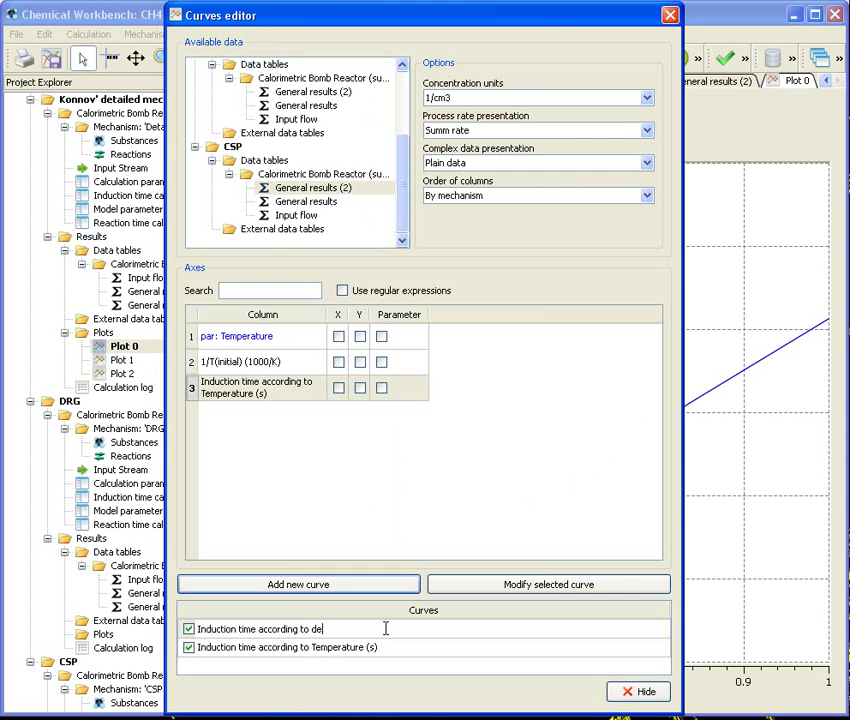
text(iled mech.)
double_click(325, 648)
drag(311, 648, 379, 648)
text(CSP mech.)
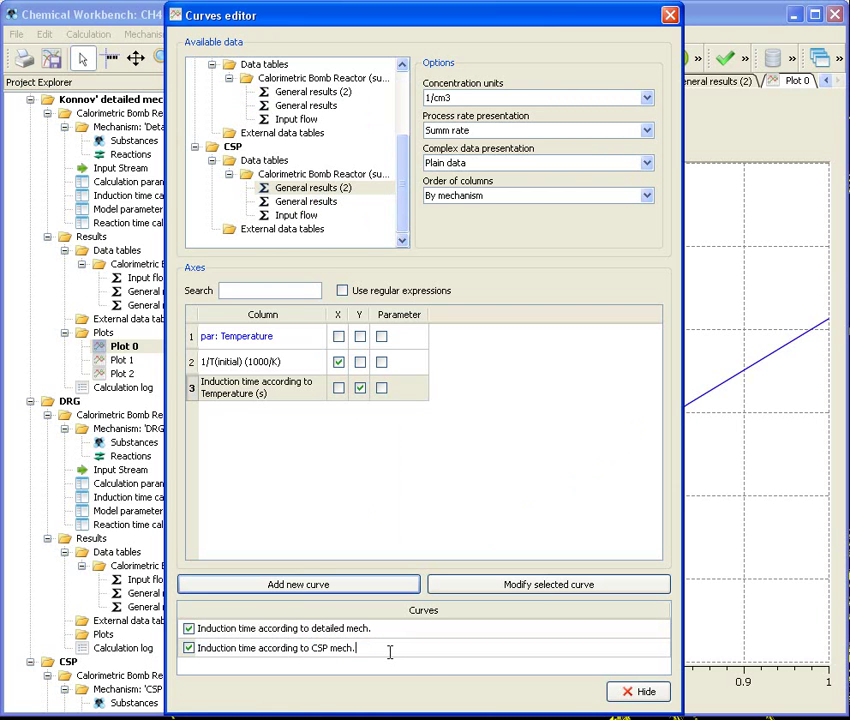
click(626, 690)
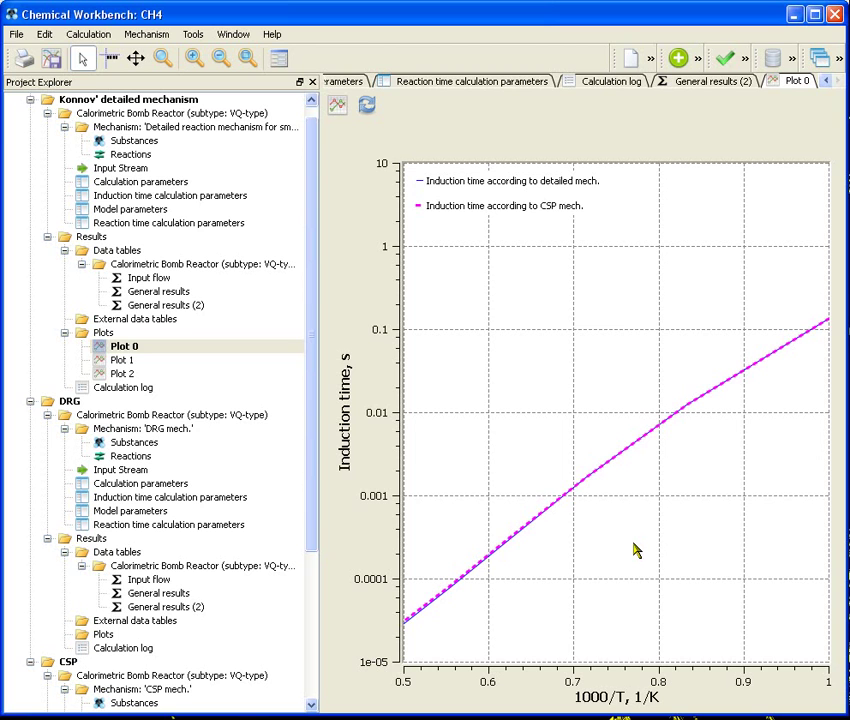
click(128, 362)
Step: Set up a Plot 1 curve from CSP General results with time on x and initial temperature as parameter
double_click(129, 363)
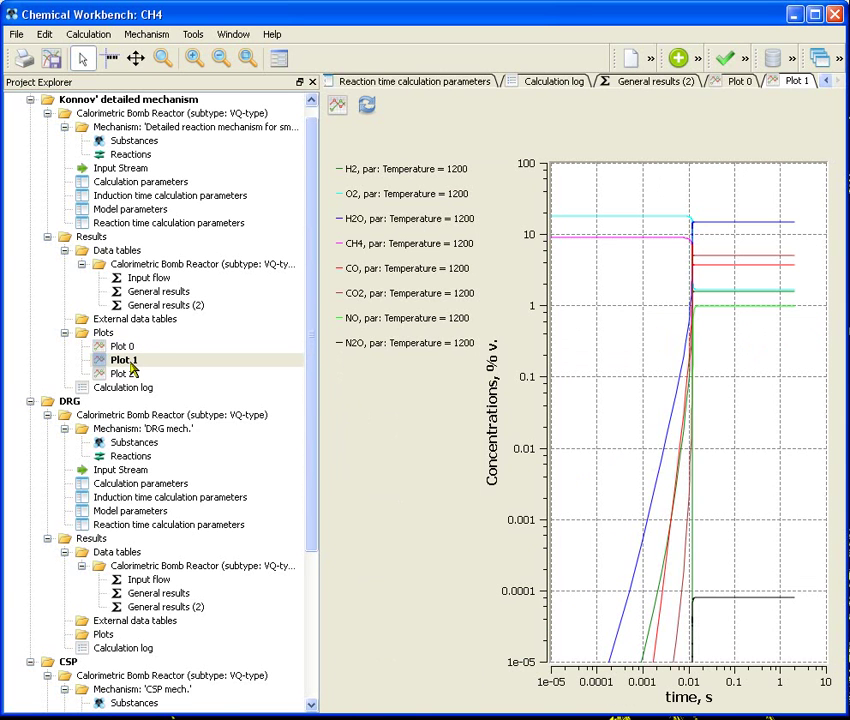
click(337, 105)
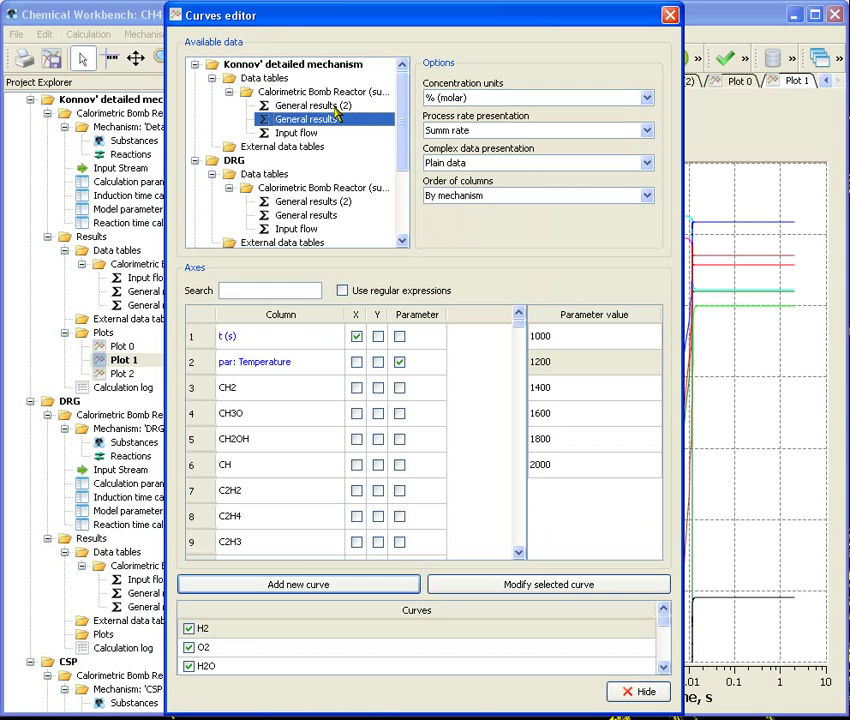
drag(400, 161, 401, 240)
click(332, 202)
click(350, 336)
click(393, 362)
Step: Choose H2, O2, H2O, CO and CO2 concentrations for the y-axis
scroll(372, 495, down, 3)
click(372, 490)
click(372, 542)
click(516, 551)
click(518, 552)
click(518, 552)
scroll(518, 552, down, 1)
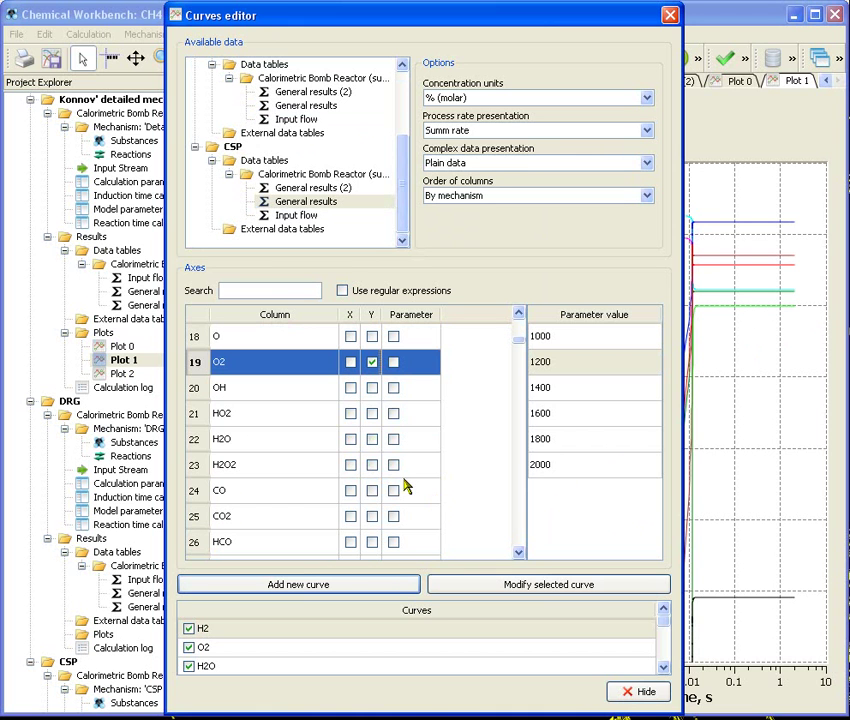
click(372, 439)
click(372, 490)
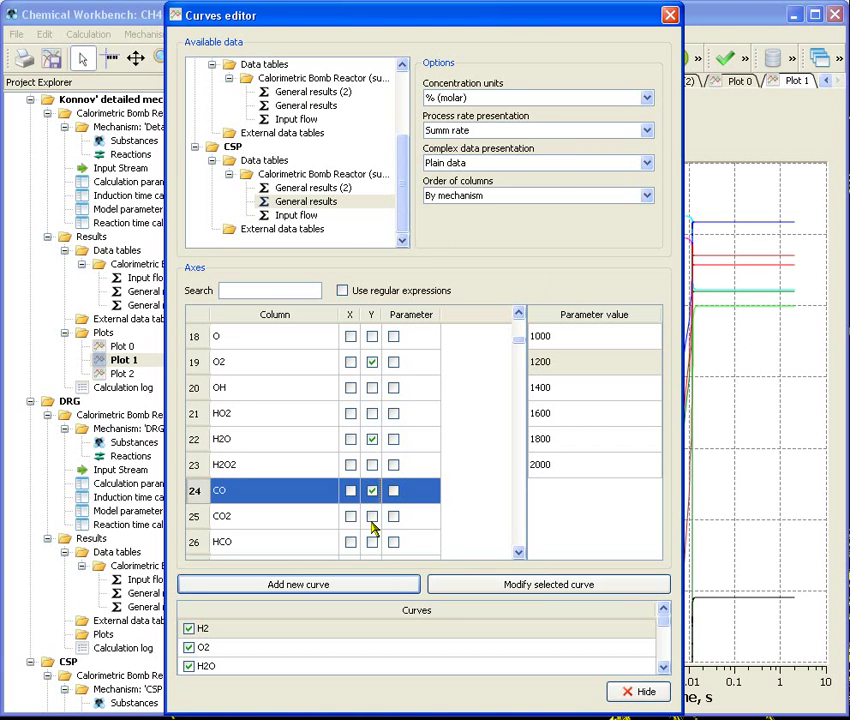
click(372, 516)
click(517, 551)
click(517, 552)
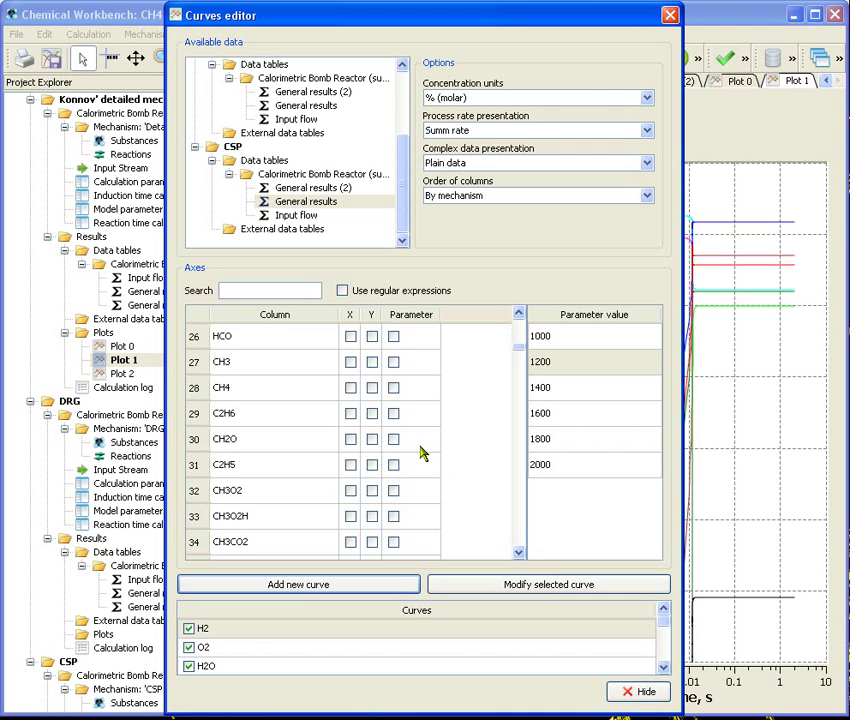
Step: Also choose CH4, NO and N2O, then add the CSP concentration curves to Plot 1
click(372, 389)
scroll(367, 420, down, 4)
click(371, 414)
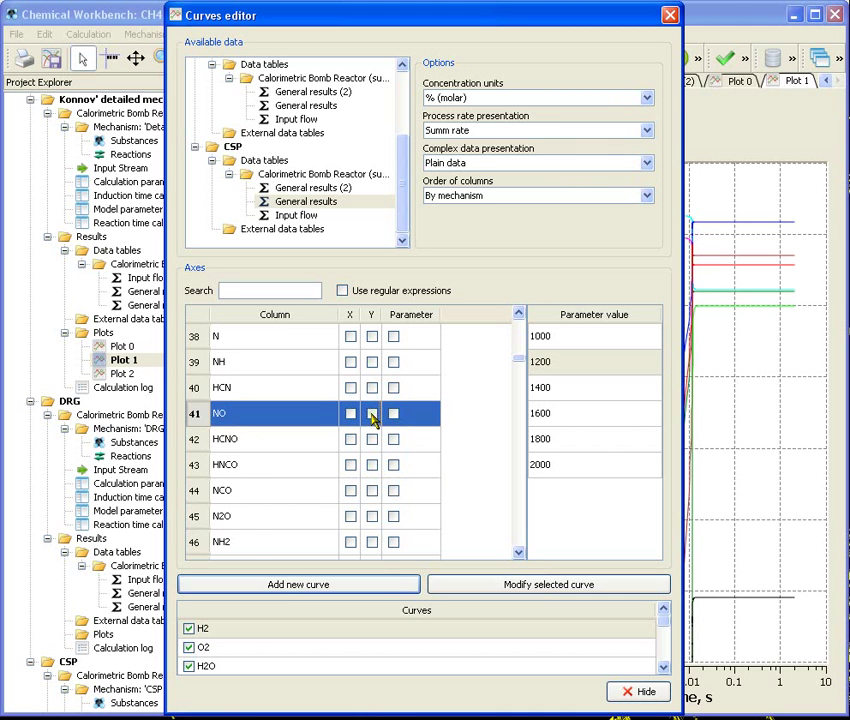
click(372, 516)
click(519, 554)
click(392, 588)
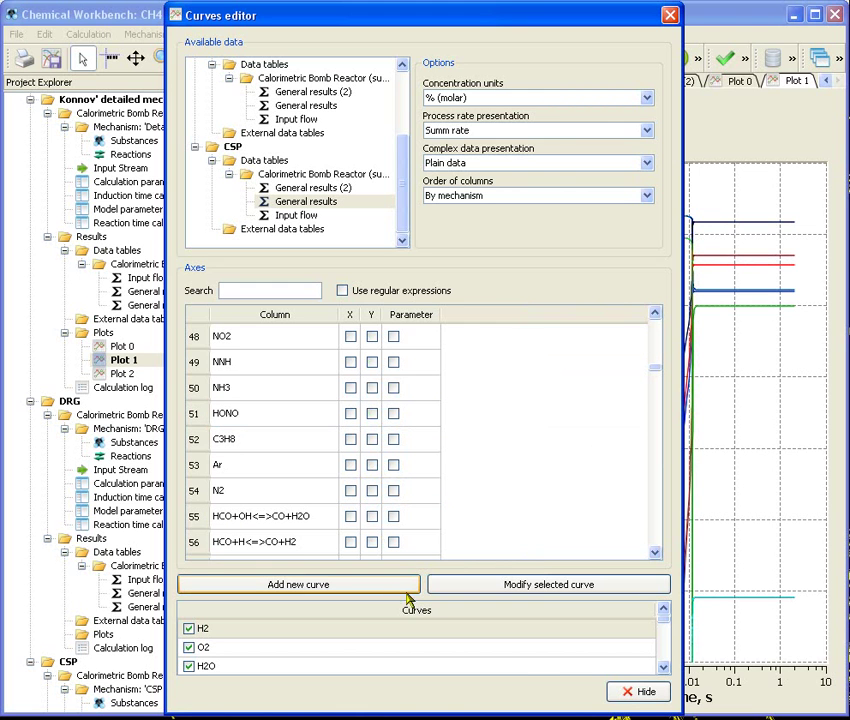
click(645, 695)
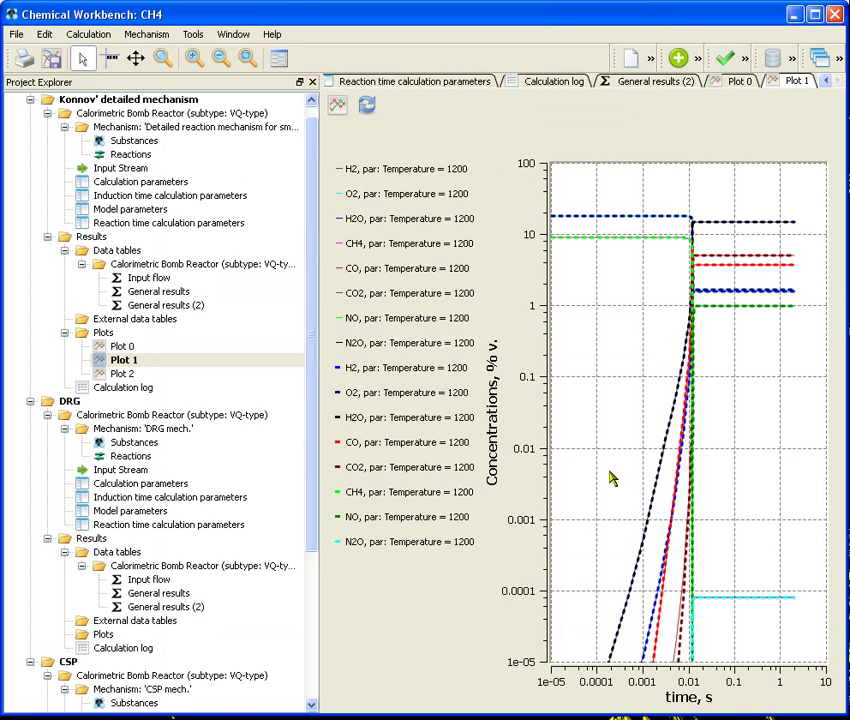
Step: Set up a Plot 2 curve from CSP General results: time on x, all six initial temperatures as parameter
double_click(143, 377)
click(337, 104)
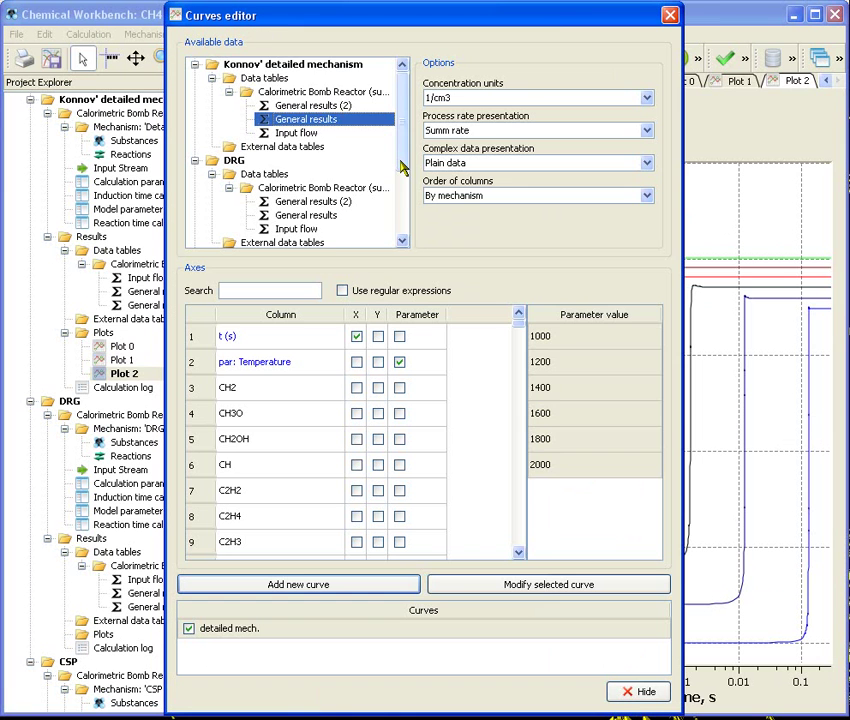
drag(400, 167, 400, 224)
click(305, 201)
click(350, 337)
click(393, 362)
click(553, 337)
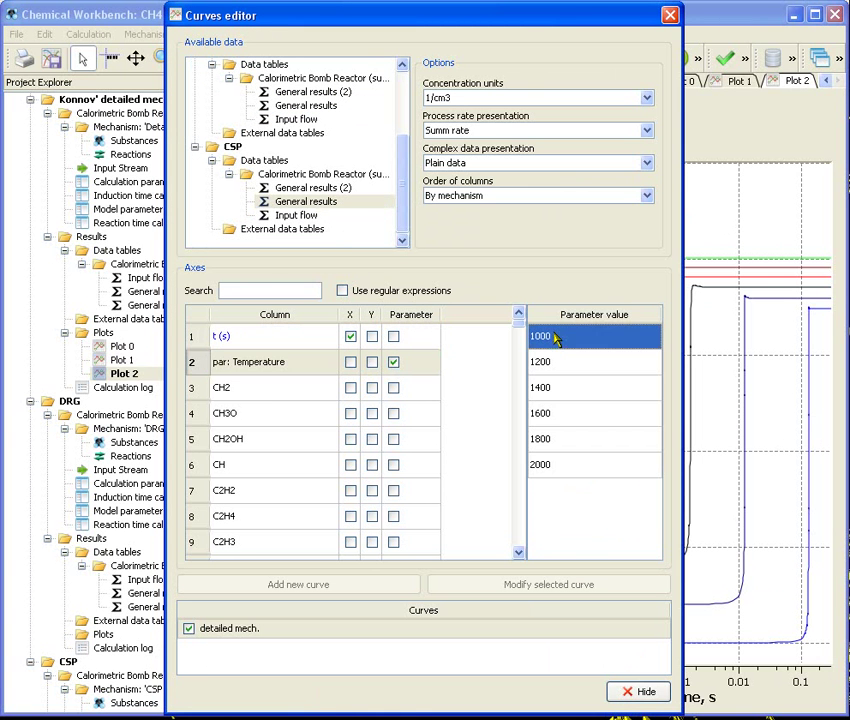
shift+click(564, 471)
drag(518, 330, 503, 545)
Step: Add the T (K) curves and rename them 'T (K) CSP mech'
click(372, 414)
click(372, 414)
click(368, 585)
click(205, 648)
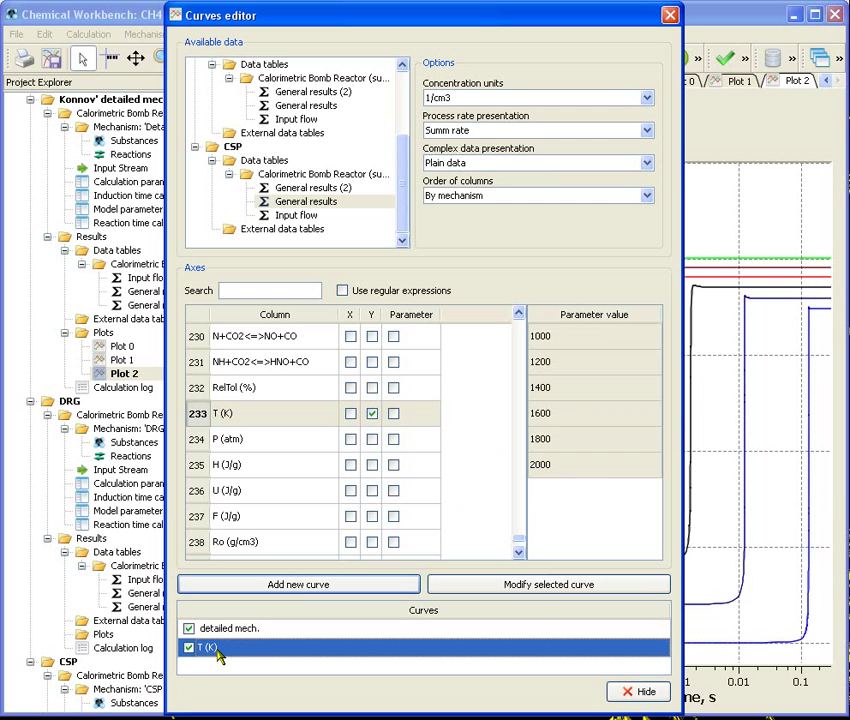
click(218, 652)
click(232, 645)
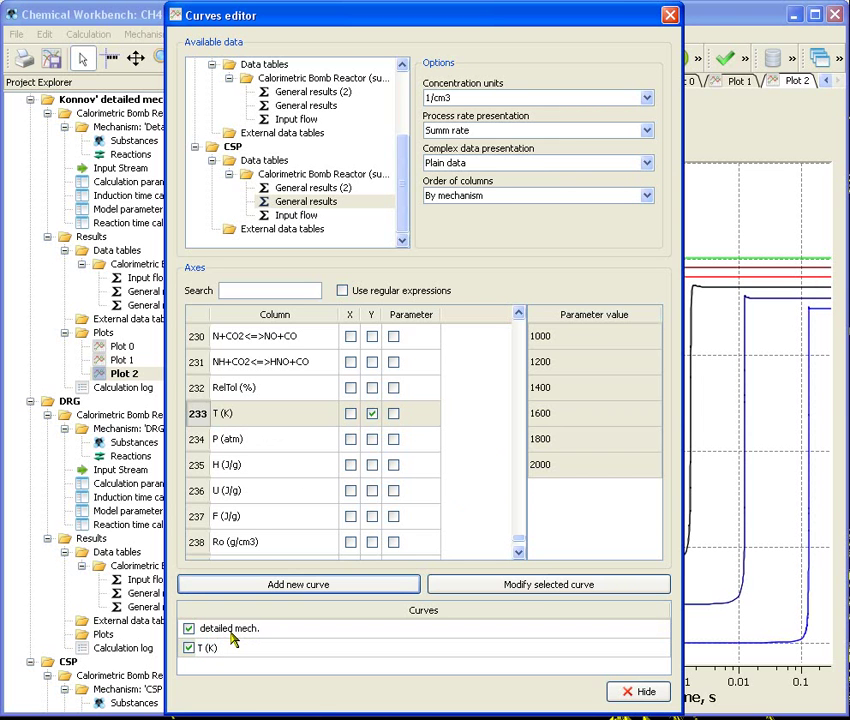
text(CSP mech)
key(Return)
click(640, 691)
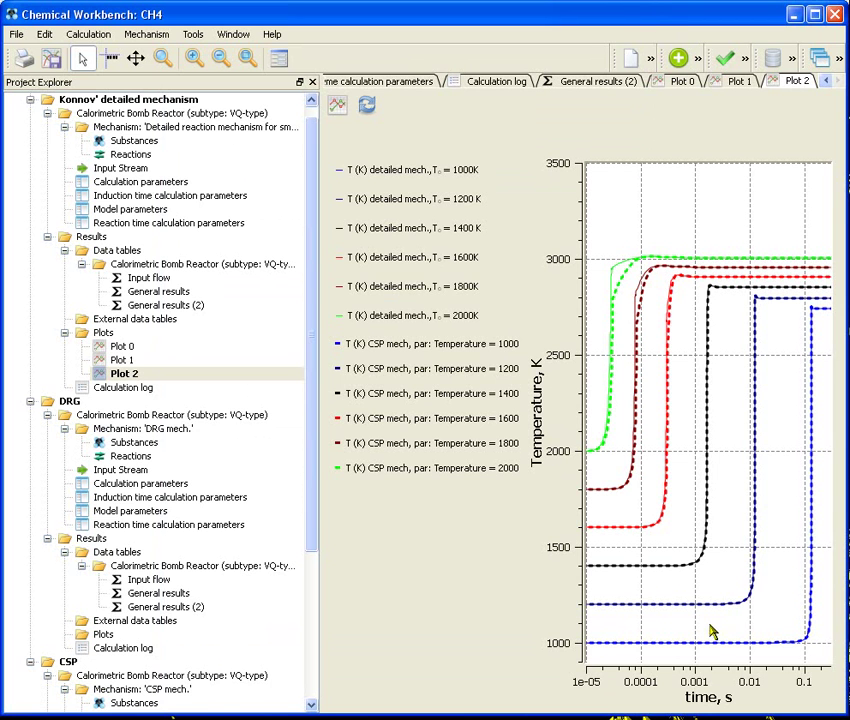
Step: Rename the CSP Mechanism node in the project tree to 'skeletal mech.'
drag(314, 525, 293, 645)
scroll(293, 645, down, 1)
click(180, 485)
right_click(180, 485)
click(220, 534)
text(sk)
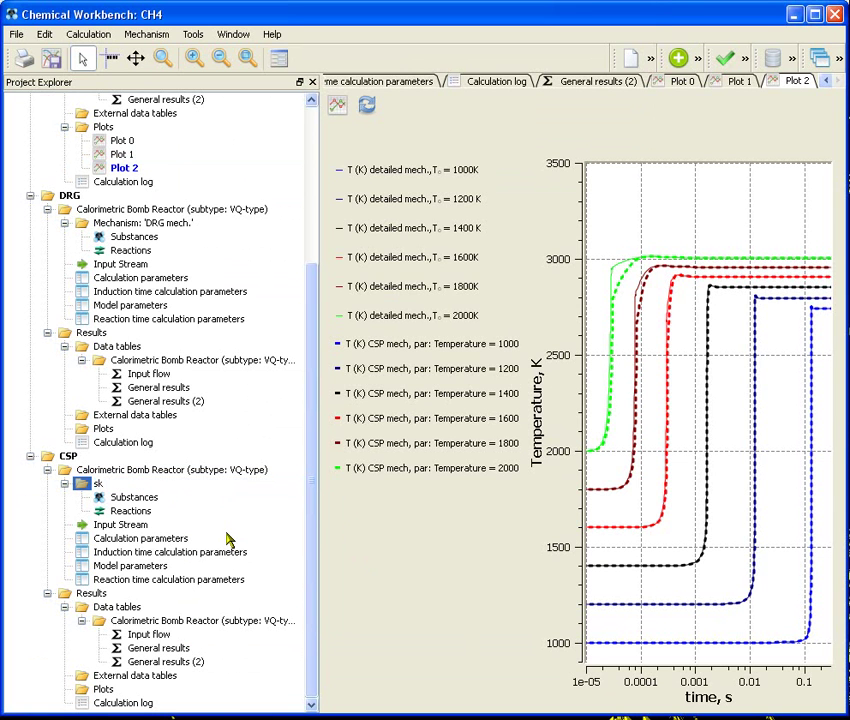
text(eletal mech.)
Step: Check the substances and reactions tables, scrolling to the end to confirm 52 species and 181 reactions
double_click(145, 498)
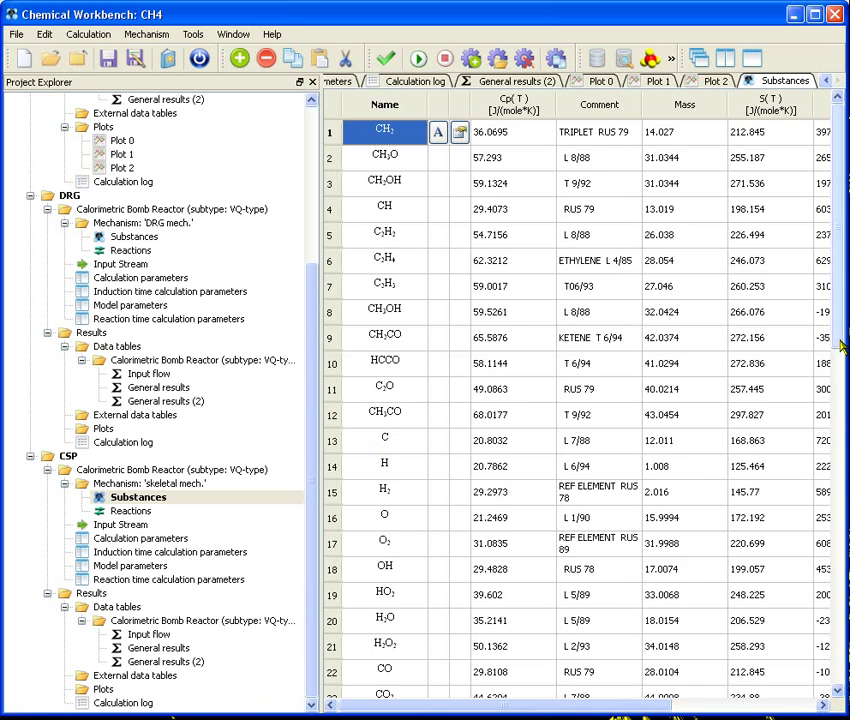
drag(842, 345, 840, 690)
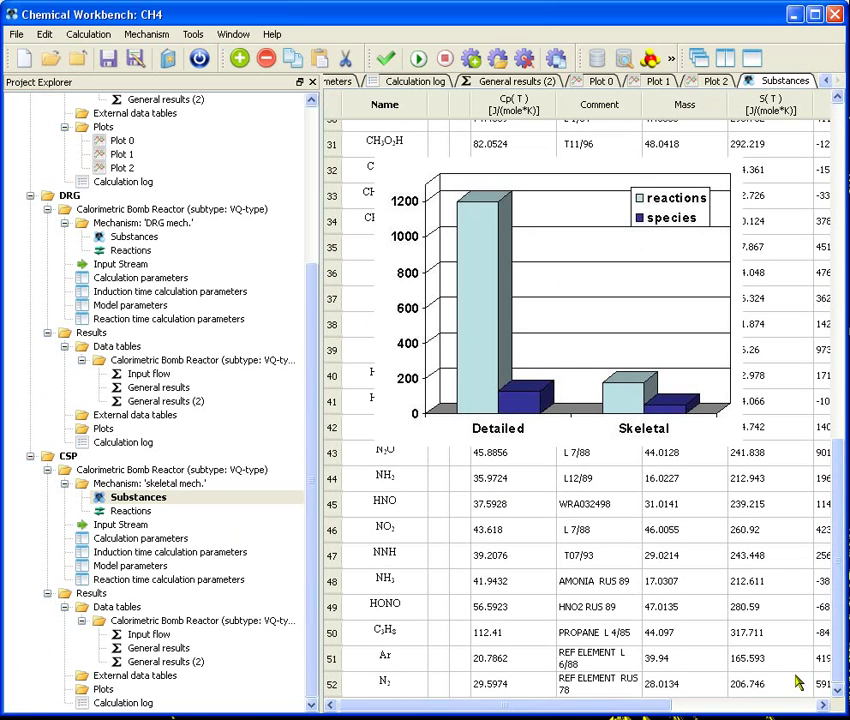
double_click(151, 512)
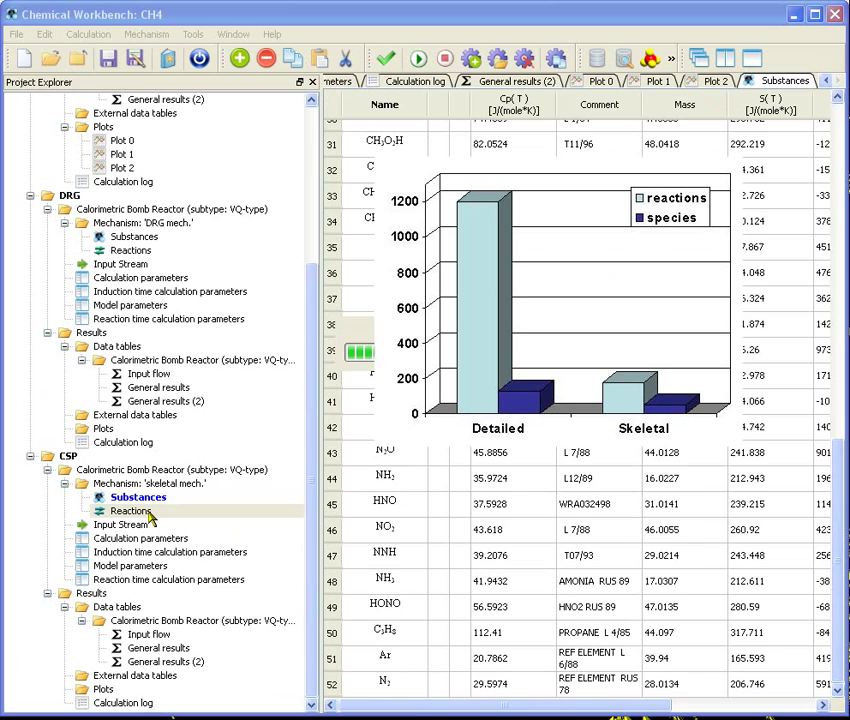
drag(838, 170, 839, 690)
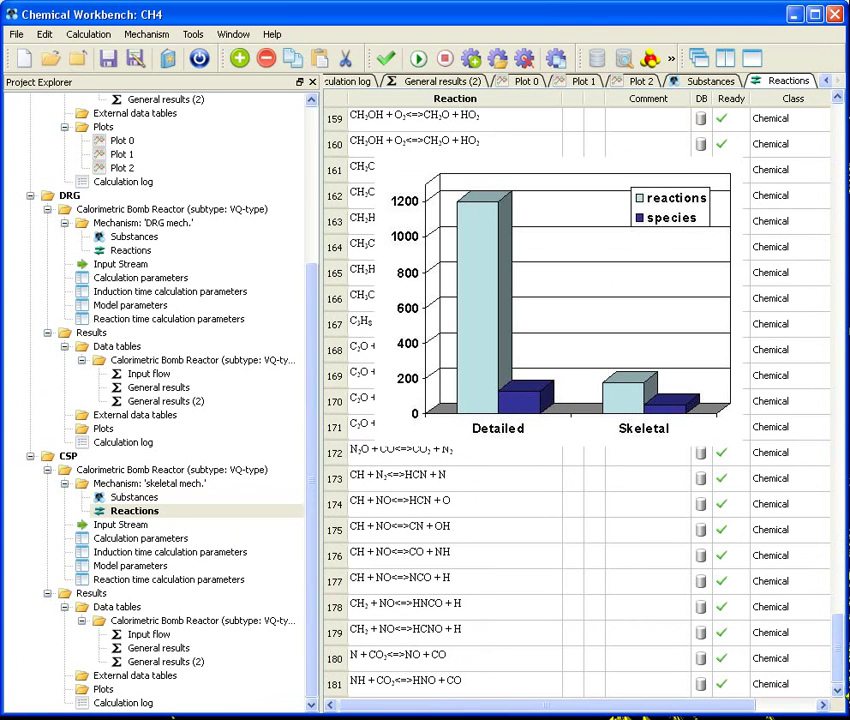